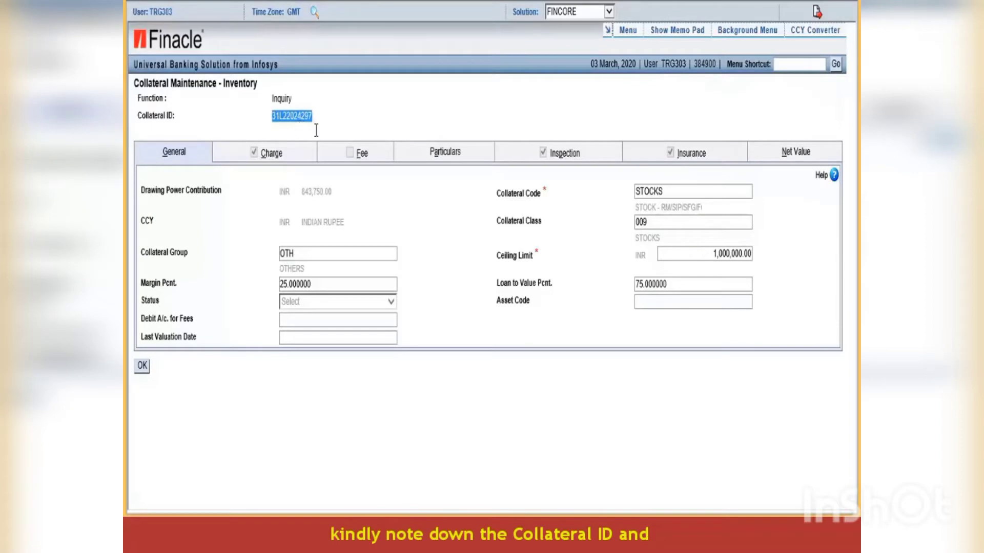
- Go from the collateral details to its linked Limit ID table, then back to Collateral Lookup
click(142, 366)
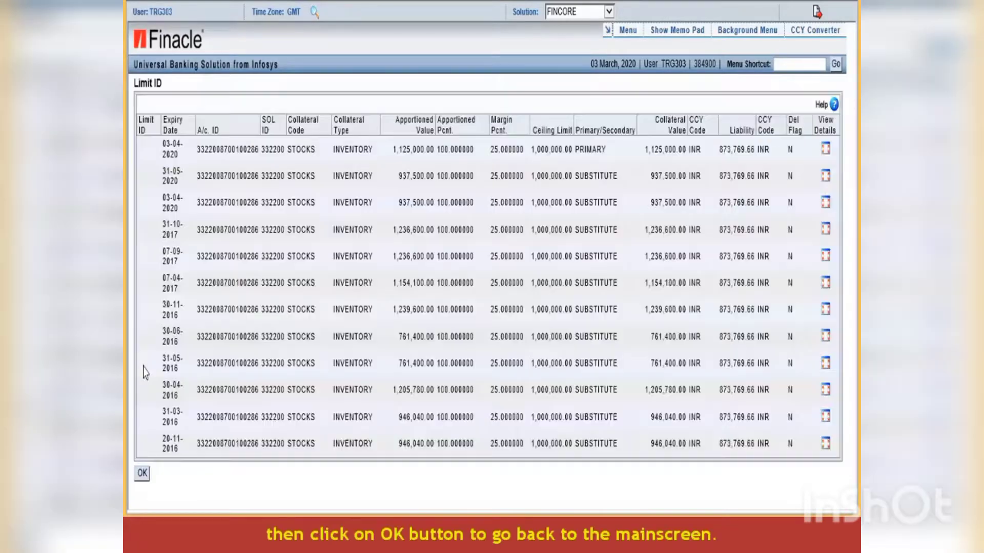
click(142, 473)
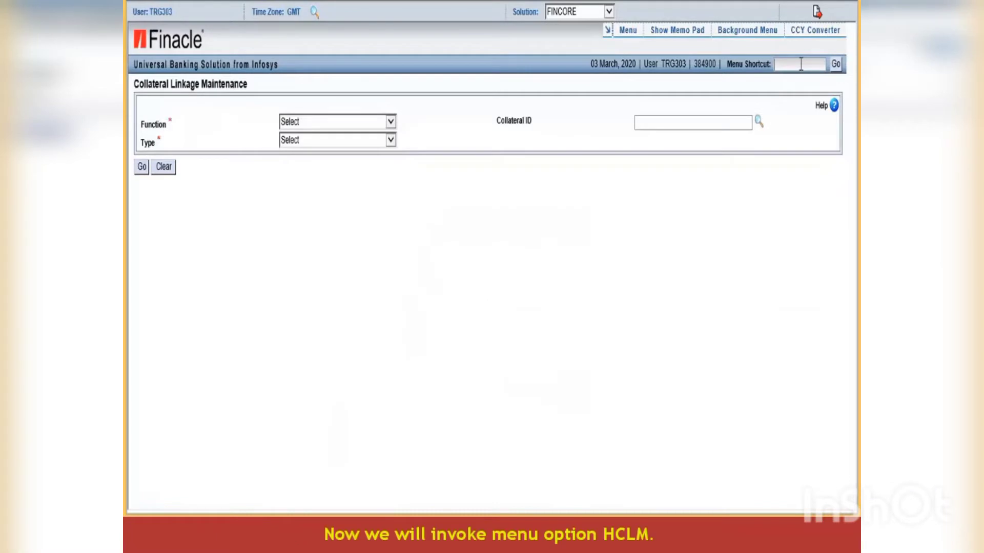
- Open the HCLM Collateral Linkage Maintenance screen, discarding the previously entered data
text(HCLM)
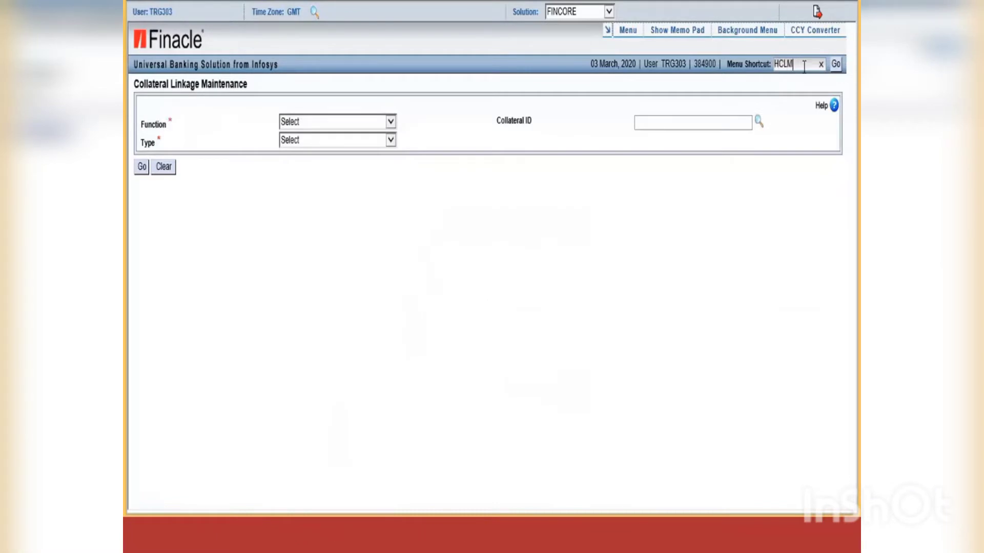
click(836, 64)
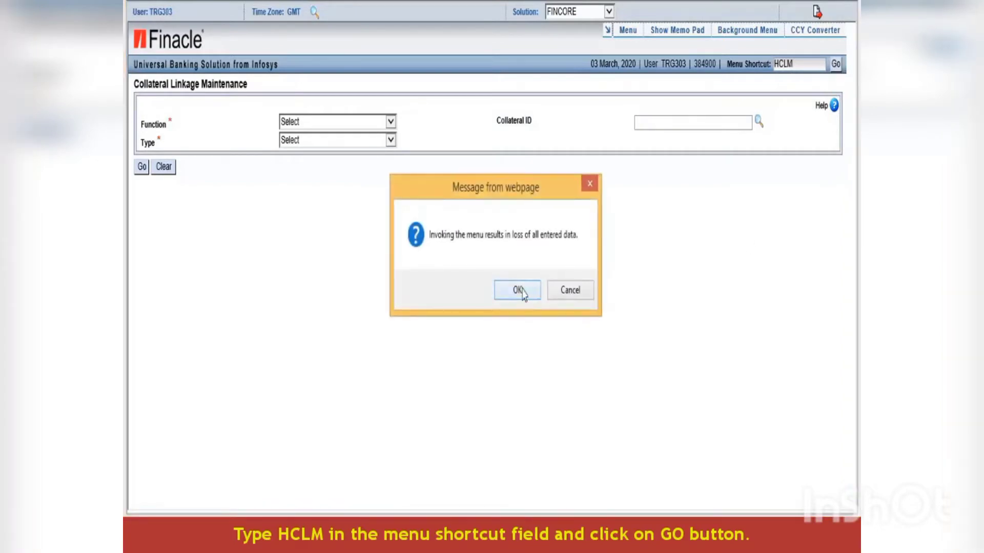
click(517, 290)
- Set function S - Substitute, type T - Inventory and collateral ID 31L22024297
click(391, 122)
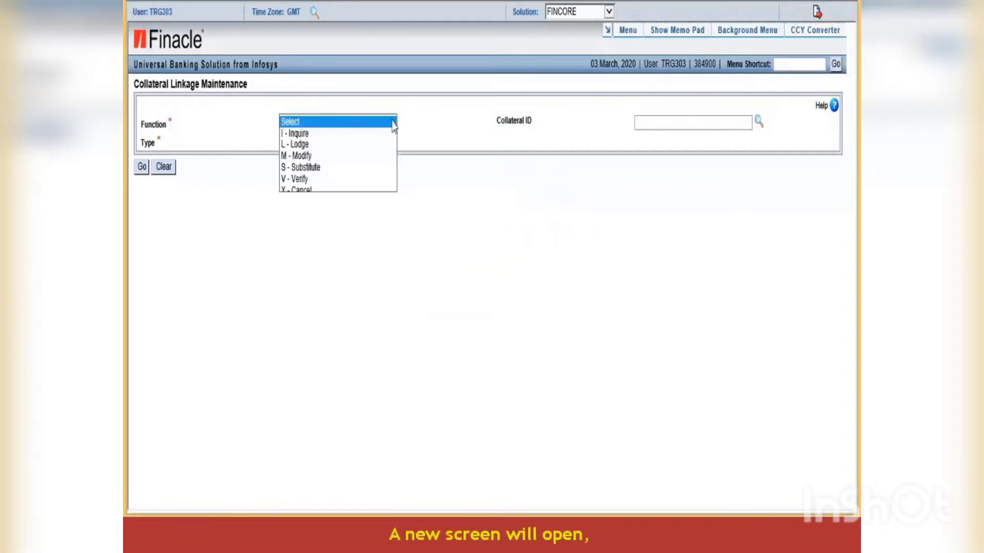
click(322, 168)
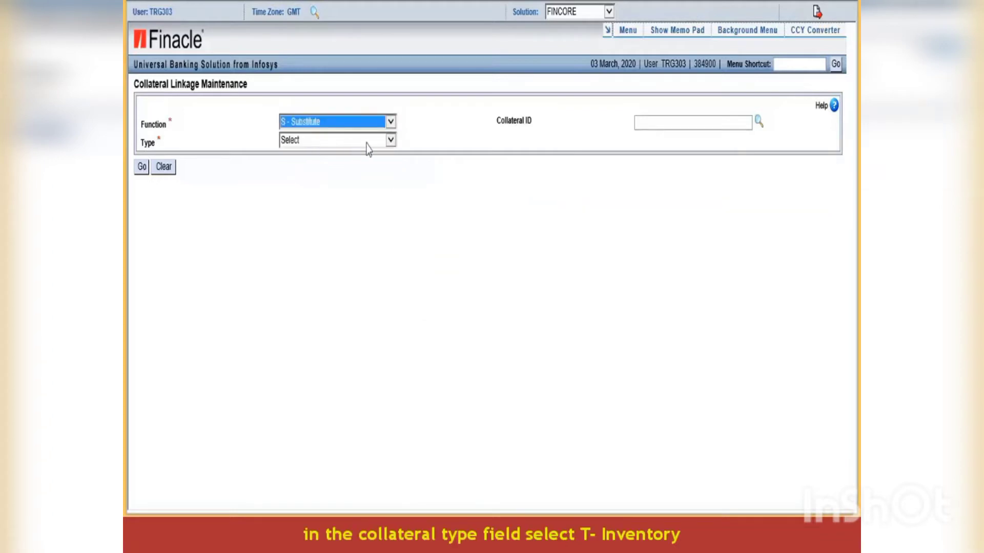
click(391, 140)
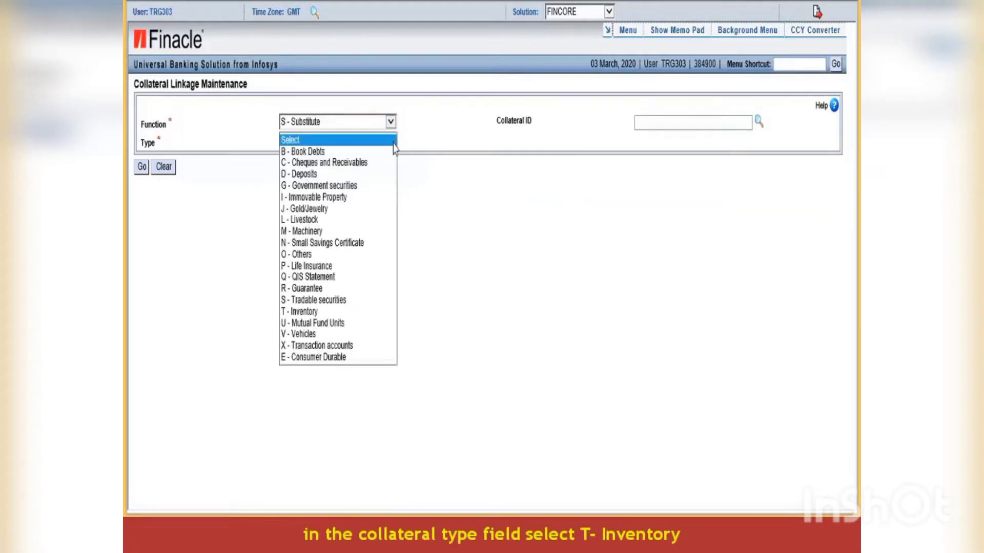
click(314, 312)
click(643, 123)
text(31L22024297)
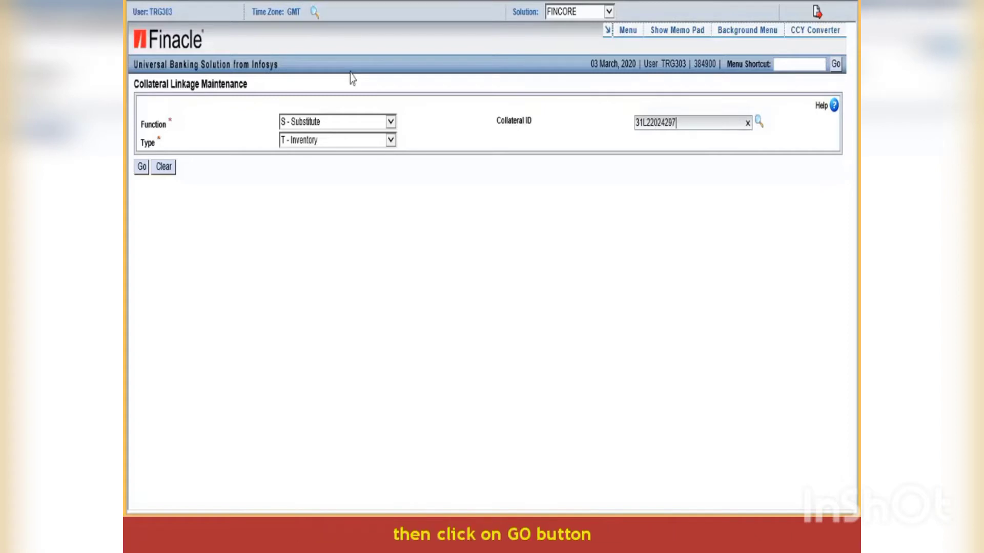
- Load collateral 31L22024297, change its received date to 03-03-2020, and submit the substitution
click(142, 166)
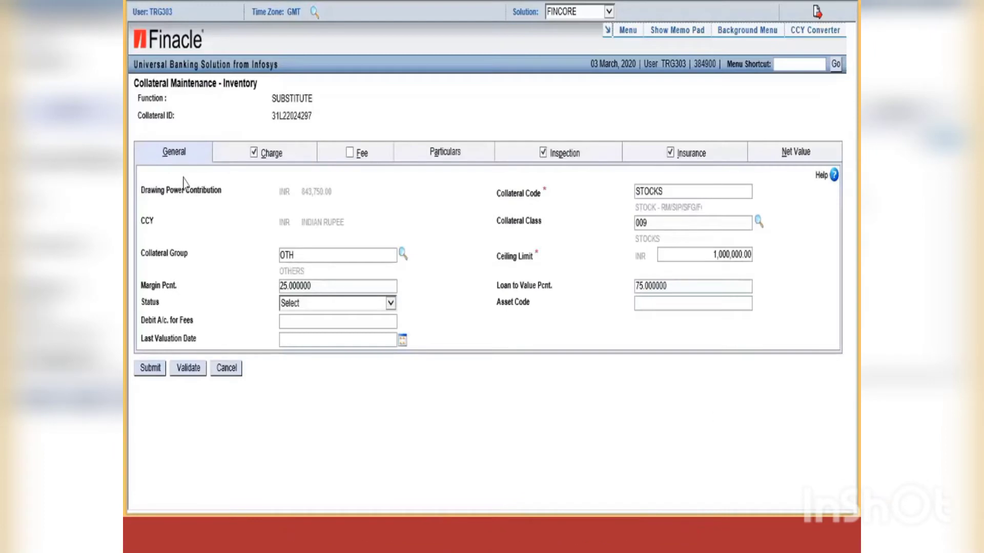
click(443, 152)
click(673, 261)
key(BackSpace)
key(BackSpace)
key(BackSpace)
key(BackSpace)
key(BackSpace)
key(BackSpace)
key(BackSpace)
key(BackSpace)
key(BackSpace)
key(BackSpace)
text(03)
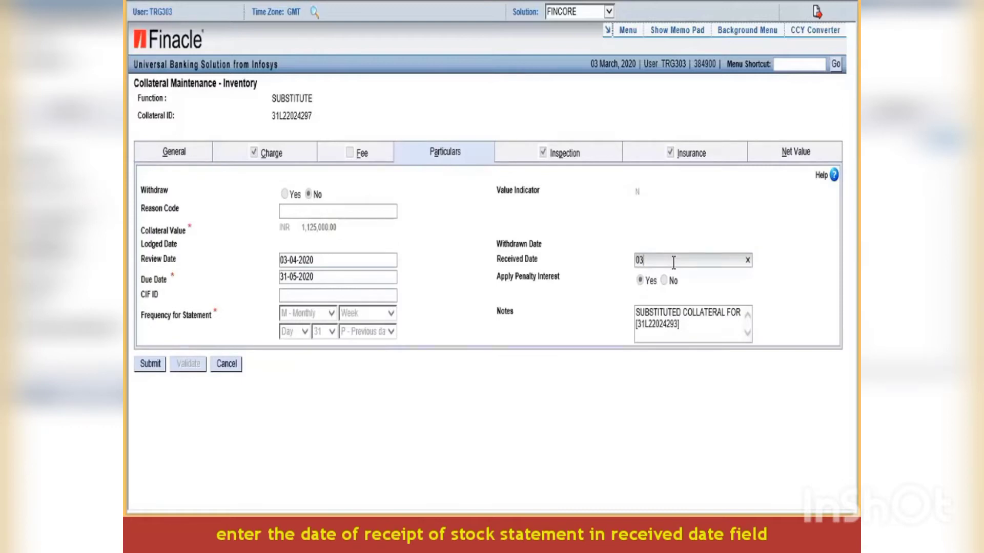
text(-03-2020)
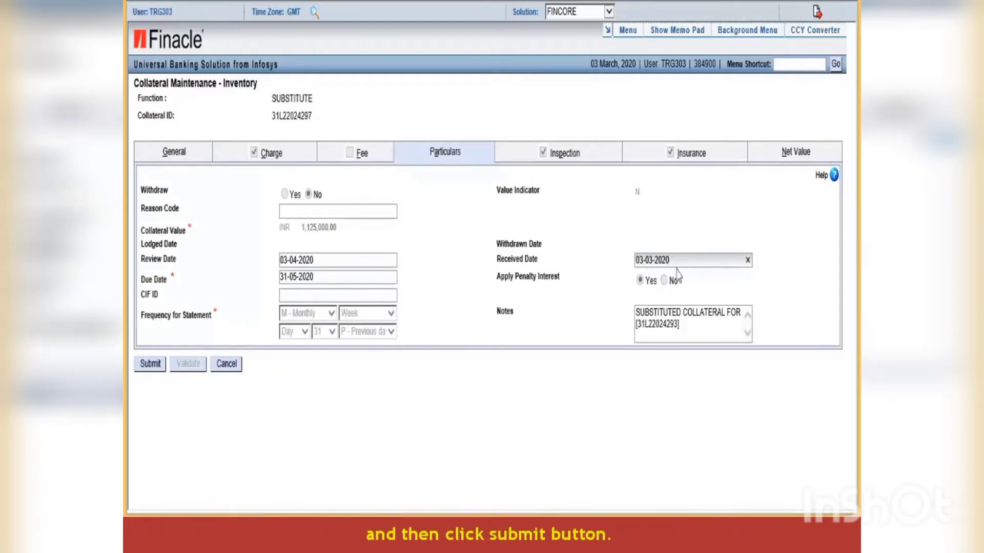
click(149, 366)
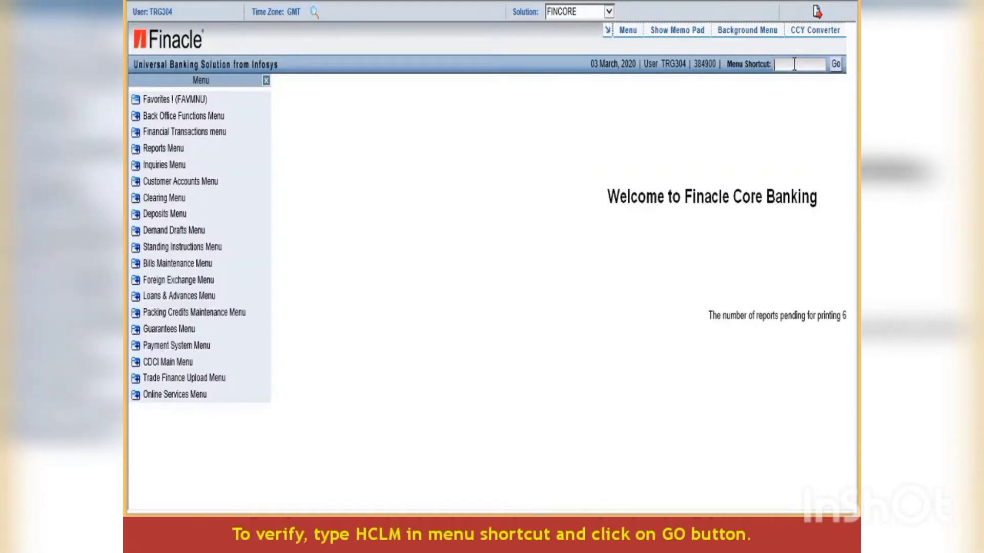
- Run HCLM with function V - Verify and collateral type T - Inventory
click(795, 64)
text(HCLM)
click(837, 65)
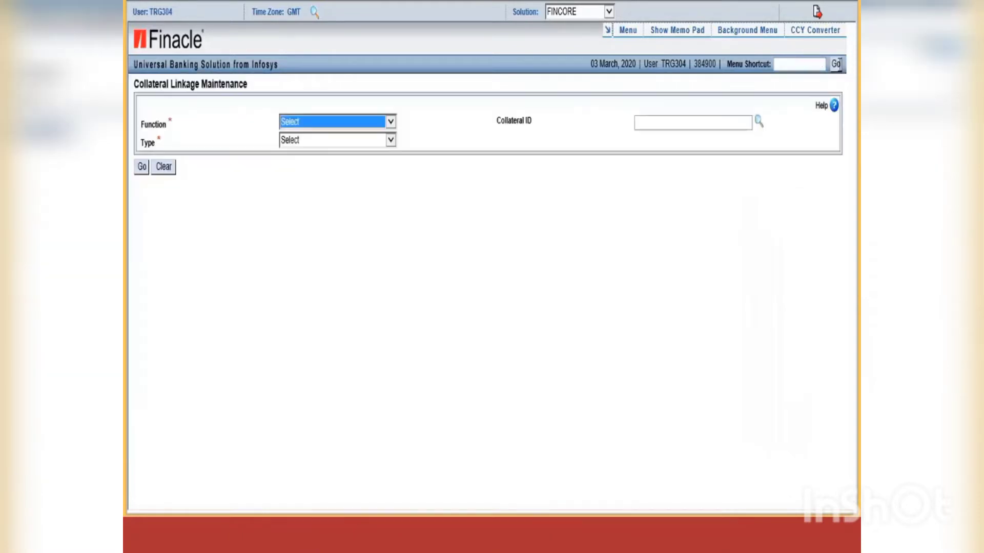
click(391, 123)
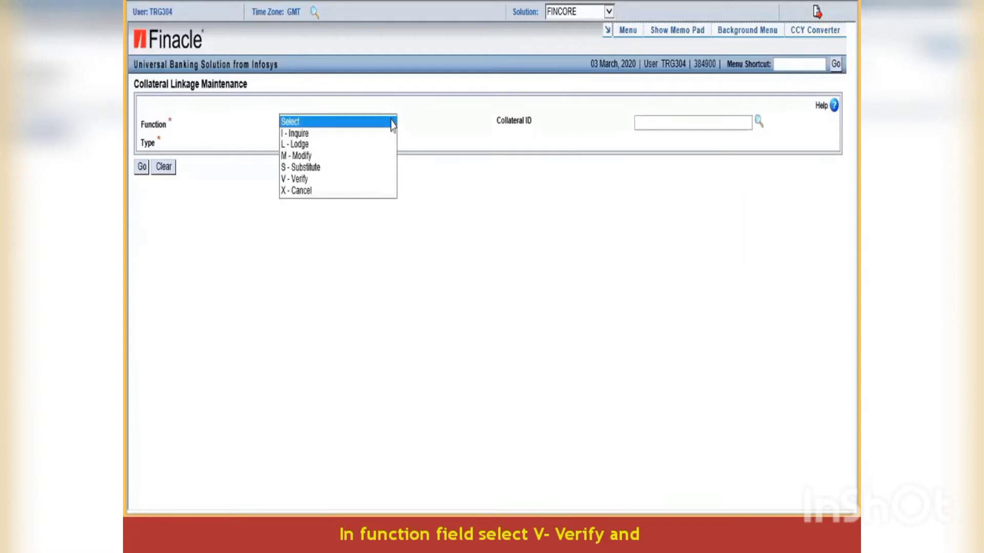
click(320, 179)
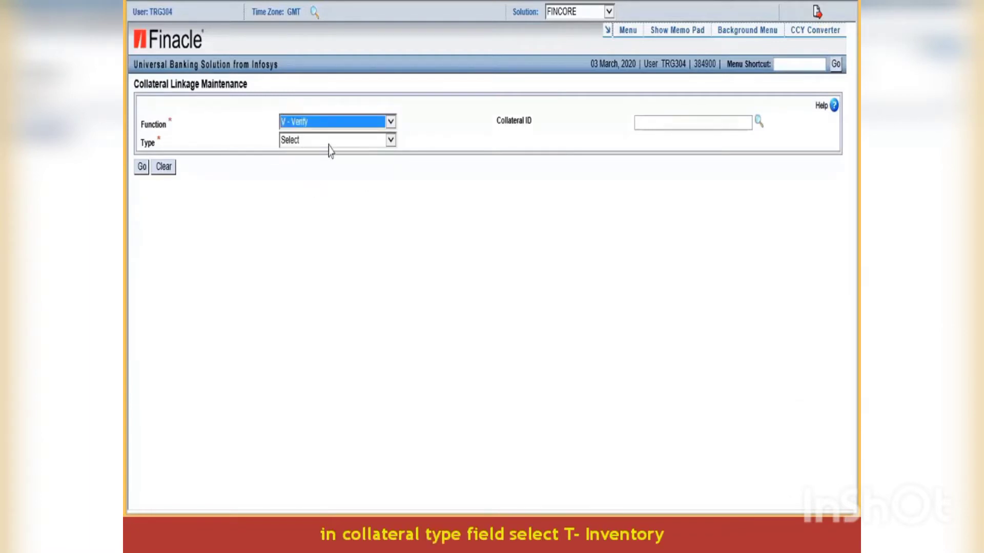
click(391, 140)
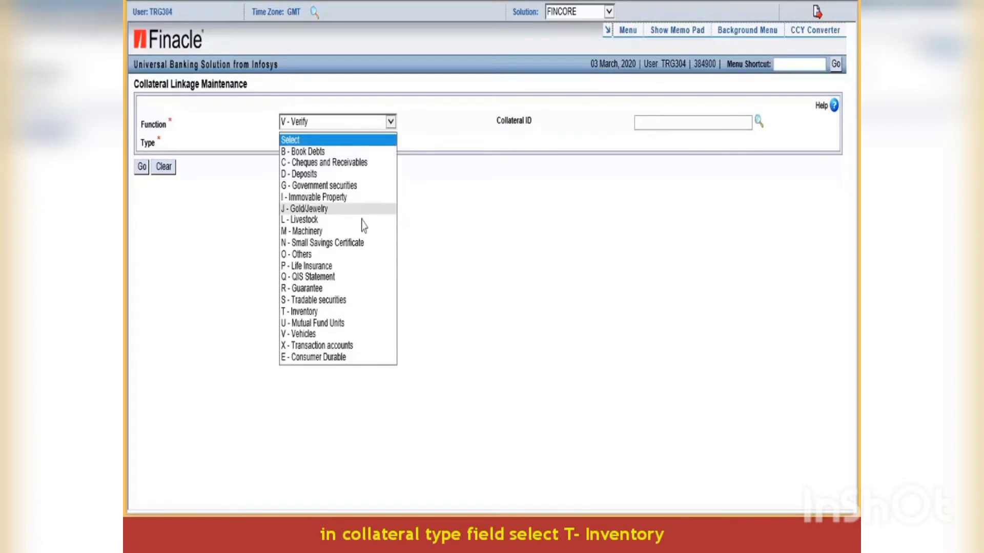
click(316, 312)
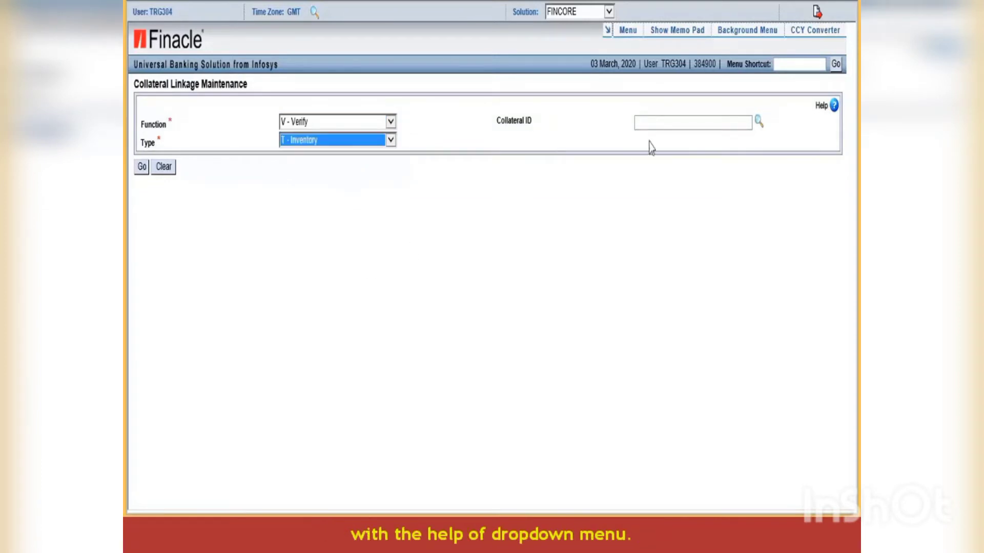
- Pick collateral 31L22024297 from the verification pending list and load it
click(647, 124)
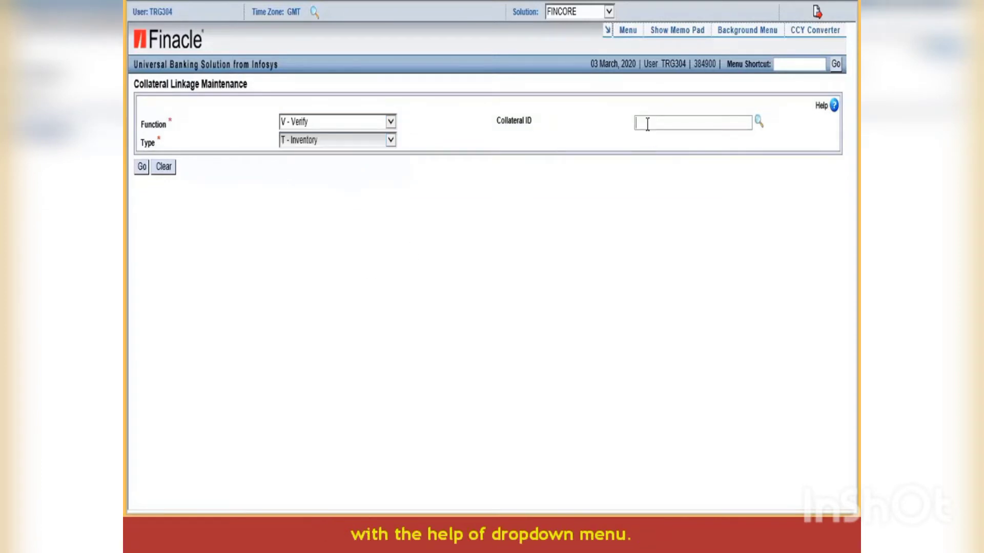
click(758, 123)
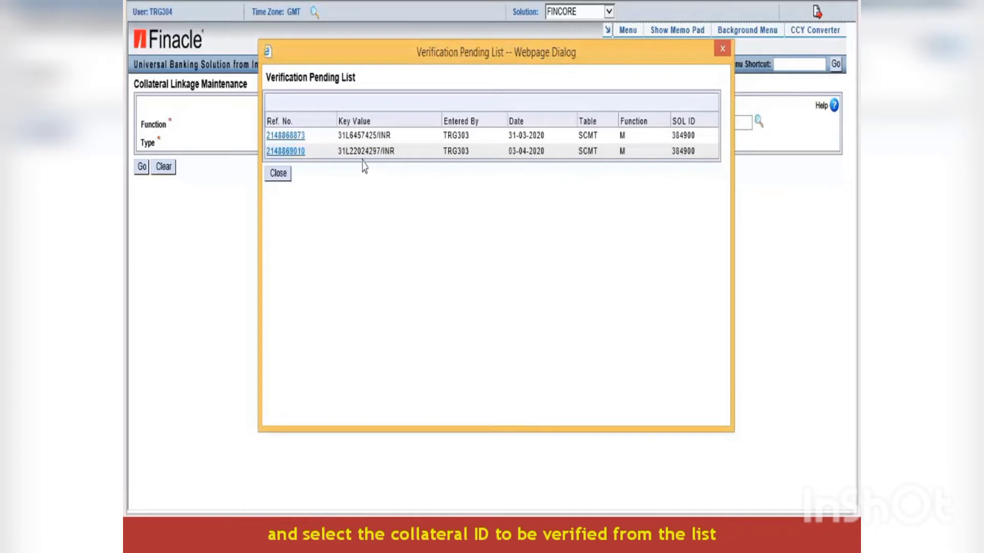
click(299, 151)
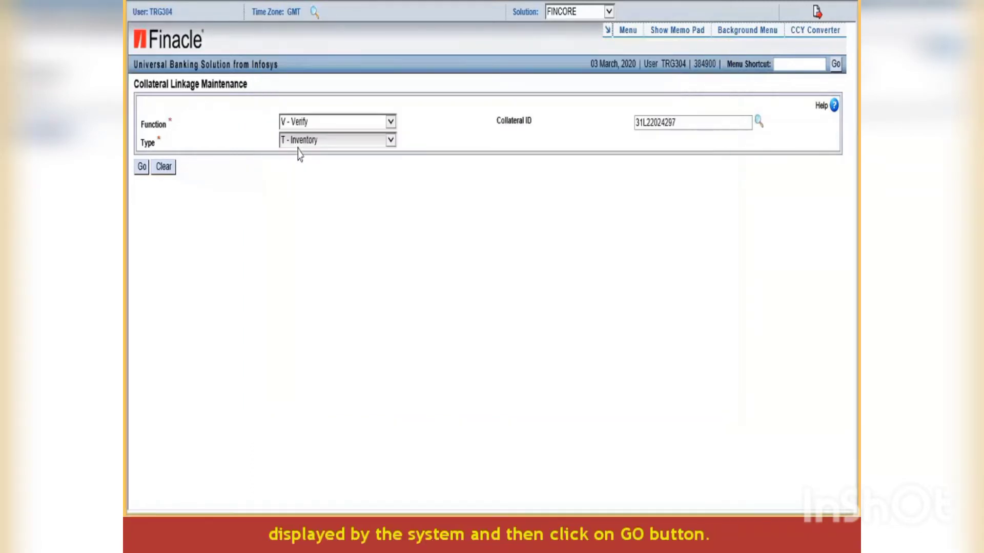
click(141, 168)
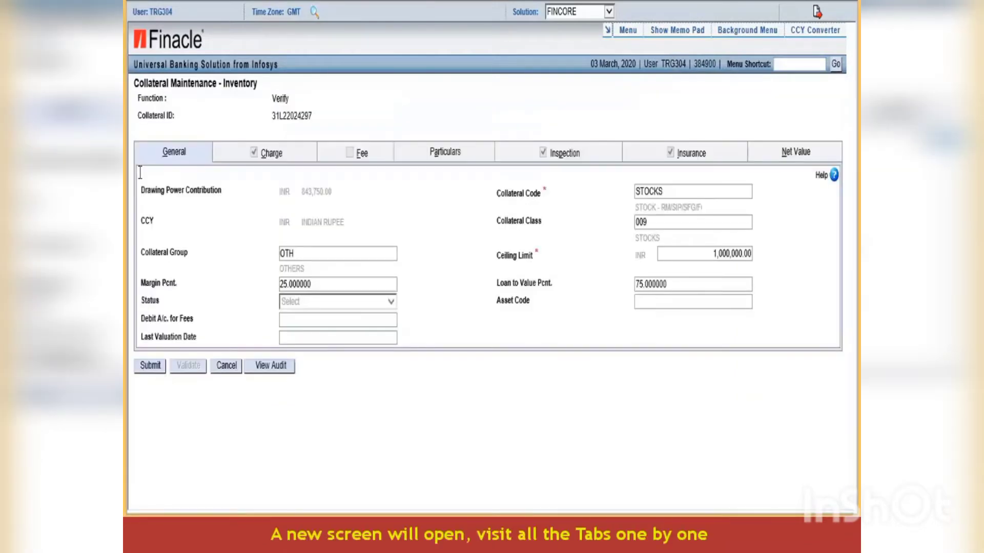
- Review Charge, Particulars, Inspection, Insurance and Net Value, submit verification, and note new ID GUB22024298
click(275, 160)
click(445, 152)
click(561, 155)
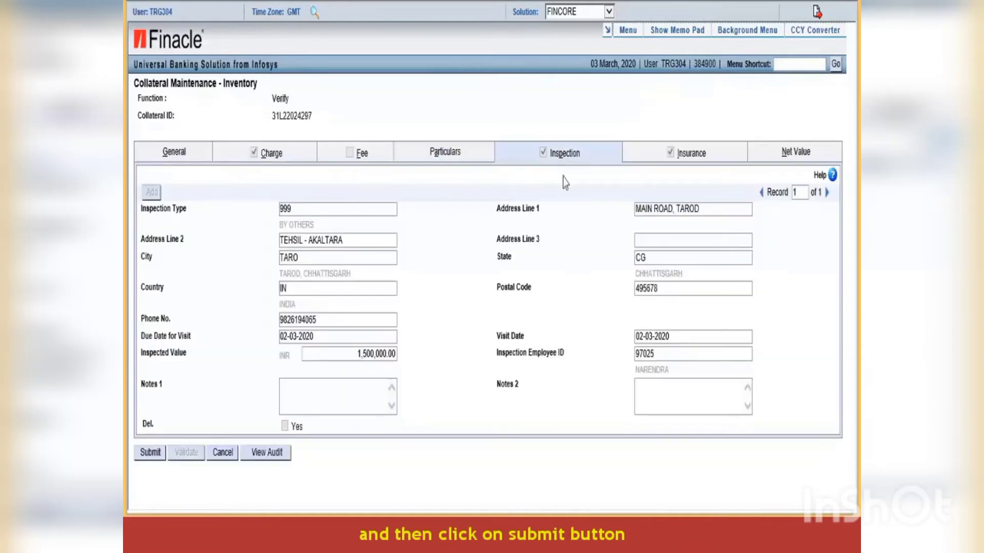
click(692, 154)
click(789, 155)
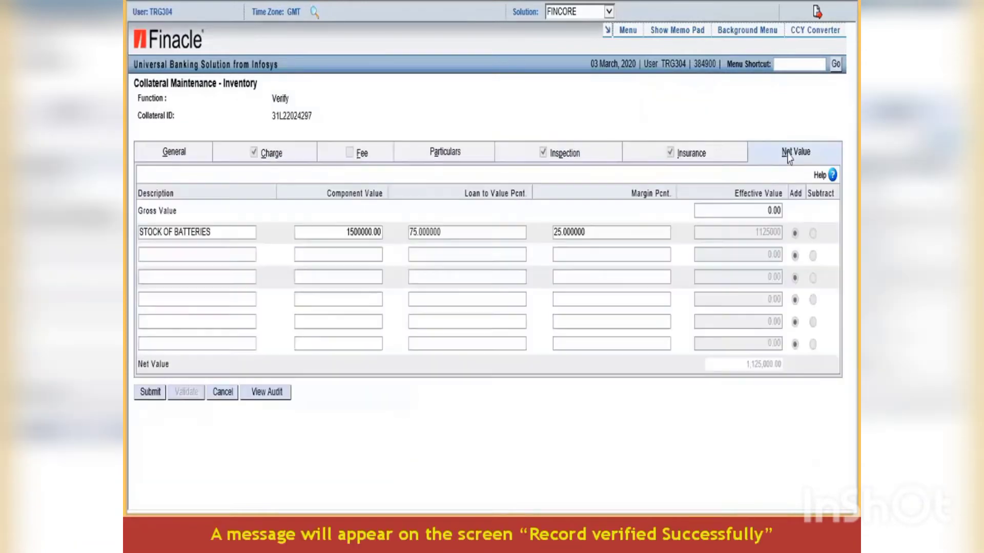
click(150, 393)
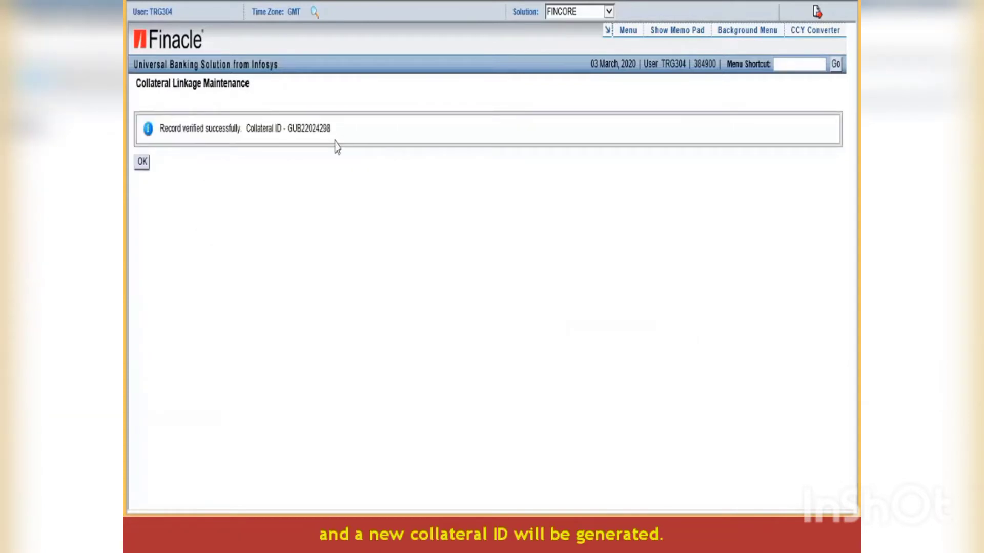
drag(288, 128, 323, 154)
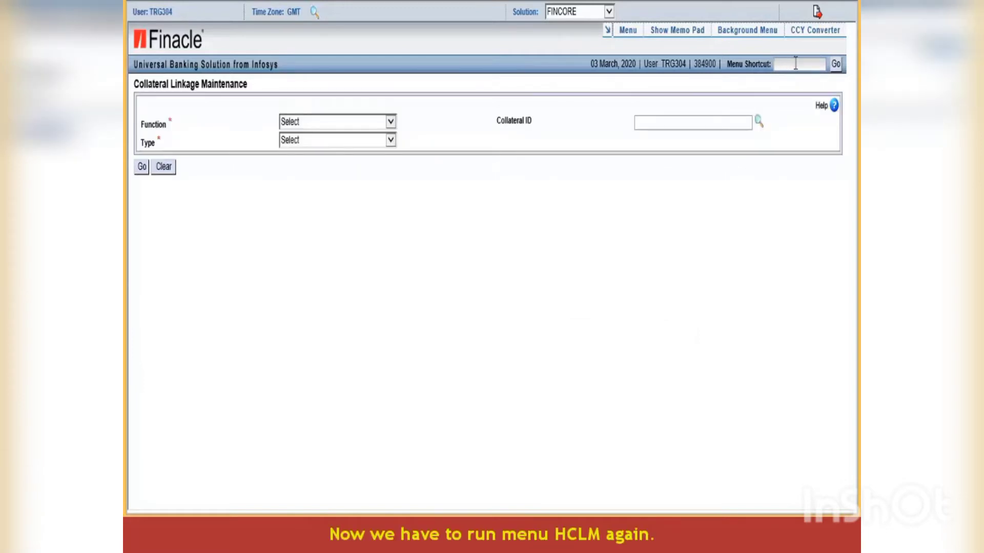
- Rerun the HCLM shortcut and confirm to start a fresh linkage request
click(796, 63)
text(HCLM)
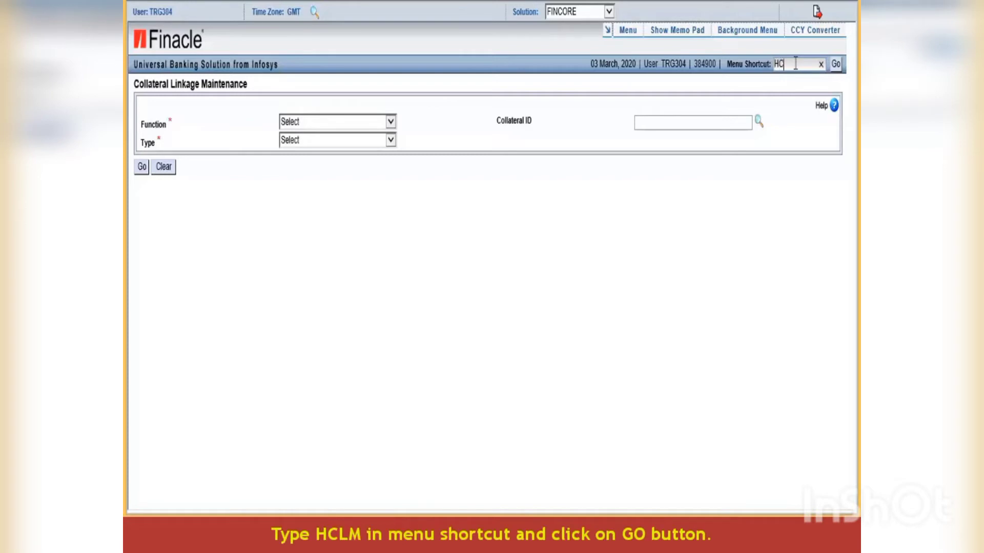
click(835, 65)
click(518, 291)
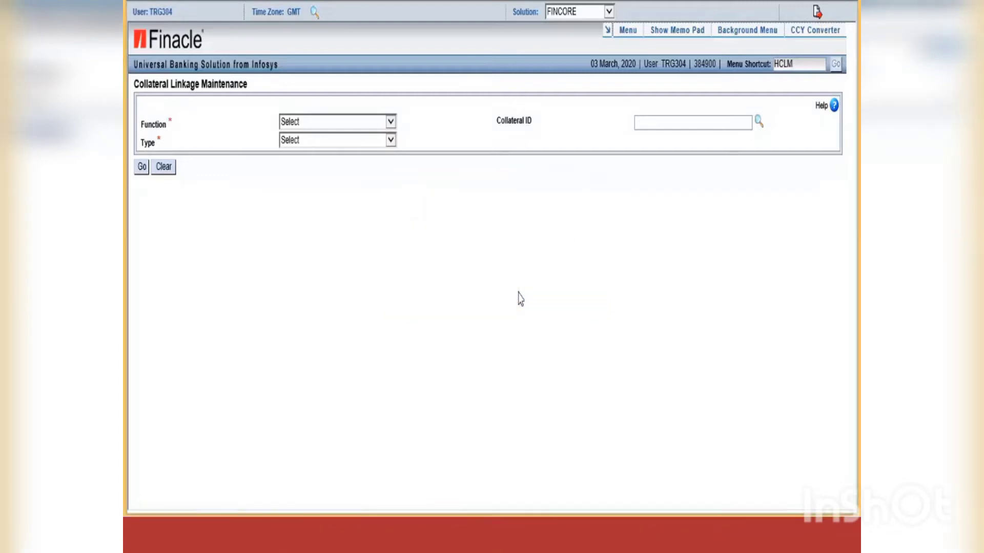
- Set function M - Modify, type T - Inventory and collateral ID GUB22024298
click(390, 123)
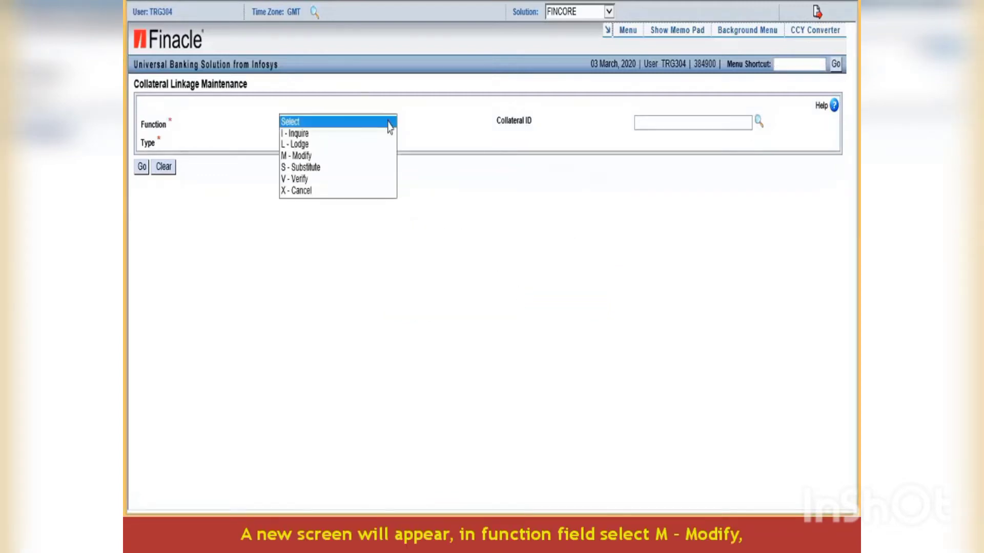
click(321, 156)
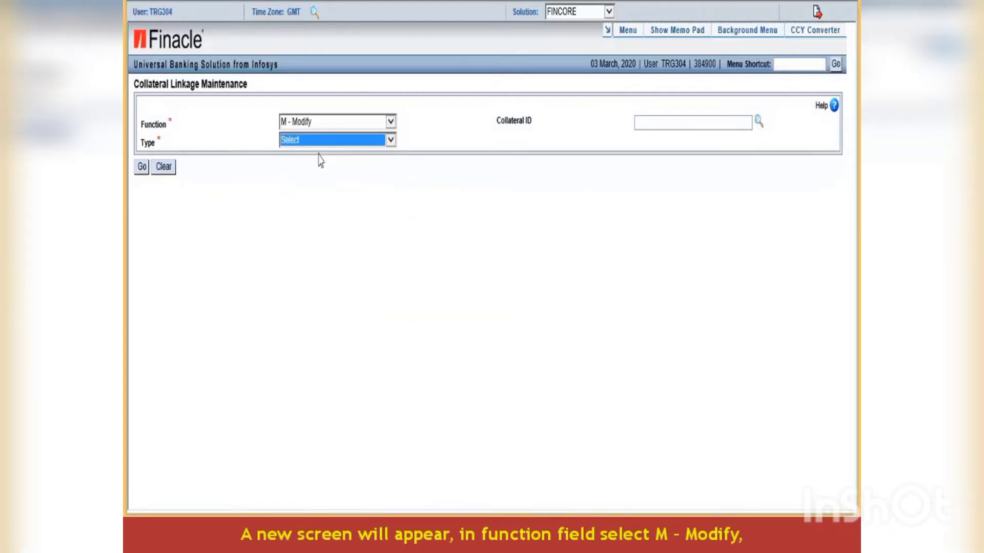
click(383, 141)
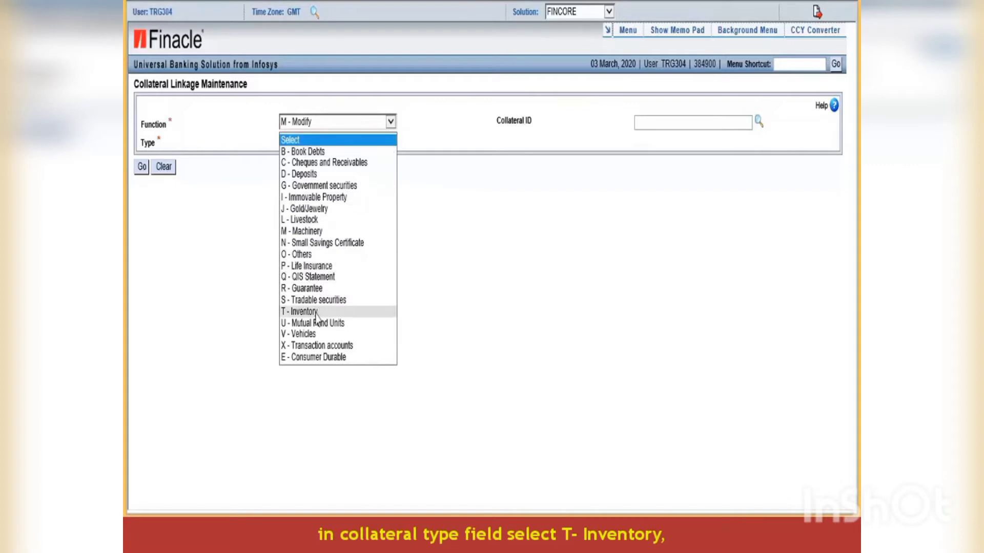
click(316, 312)
click(642, 123)
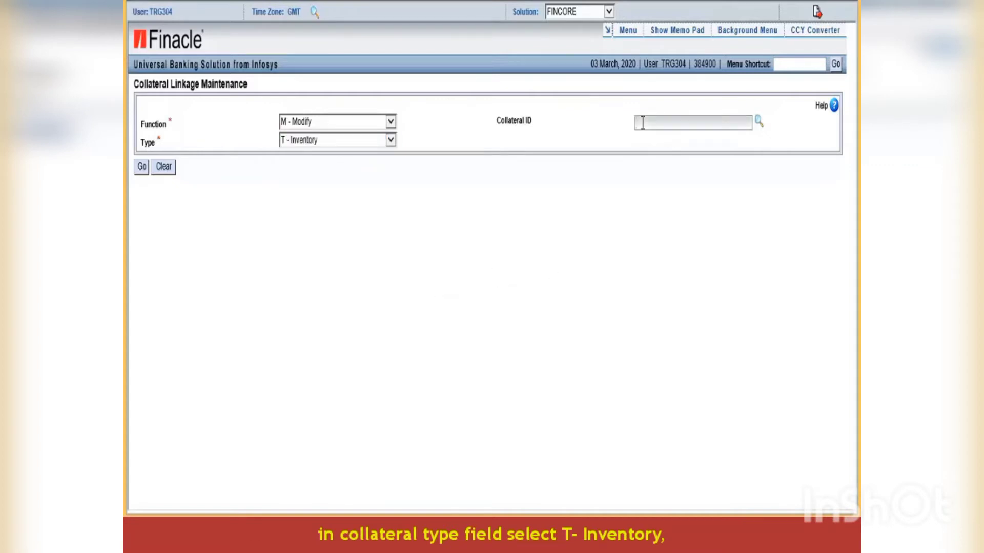
text(GUB22024298)
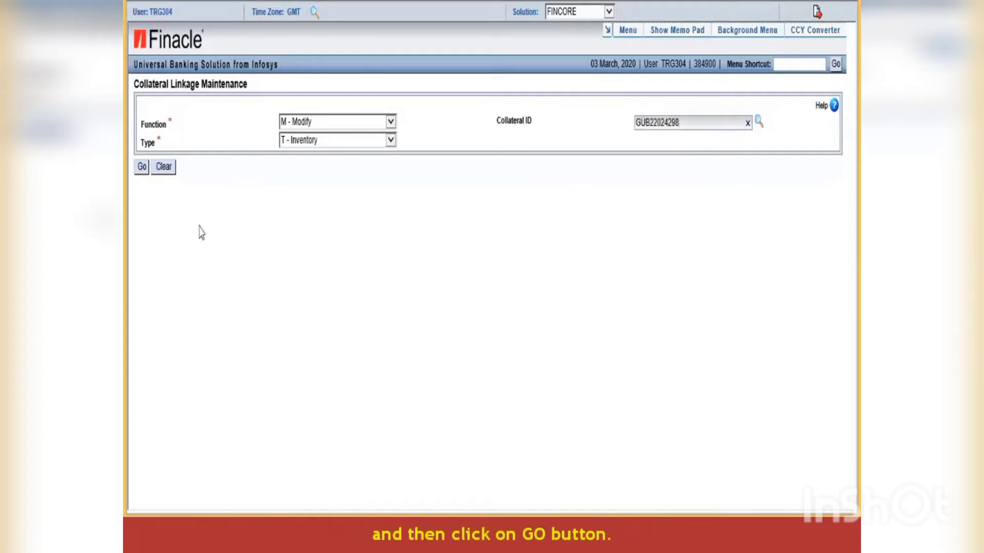
click(142, 166)
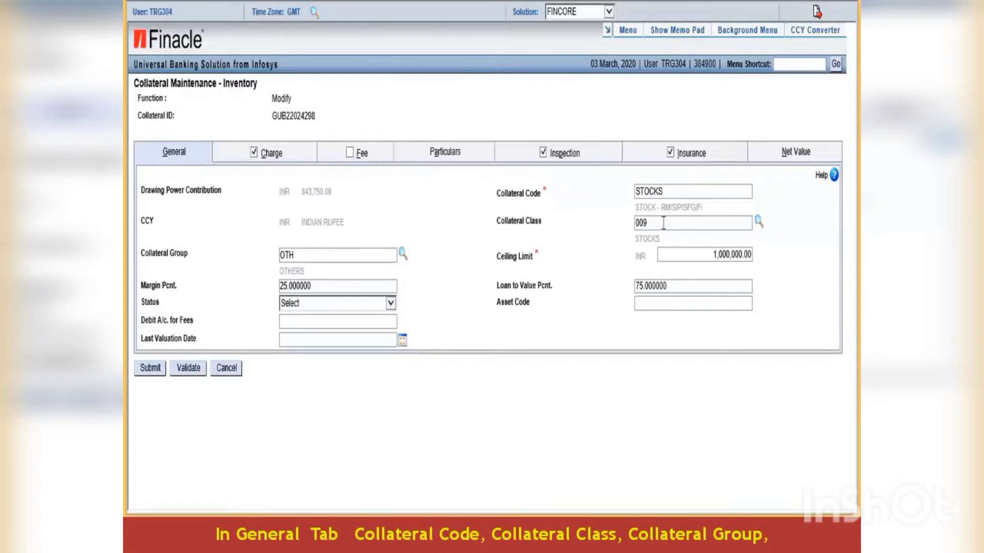
click(663, 223)
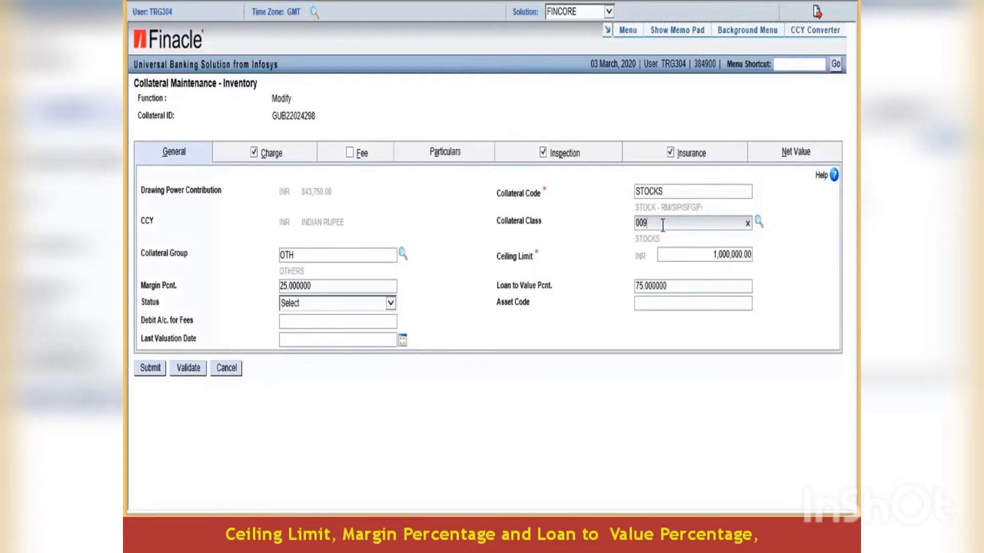
click(305, 256)
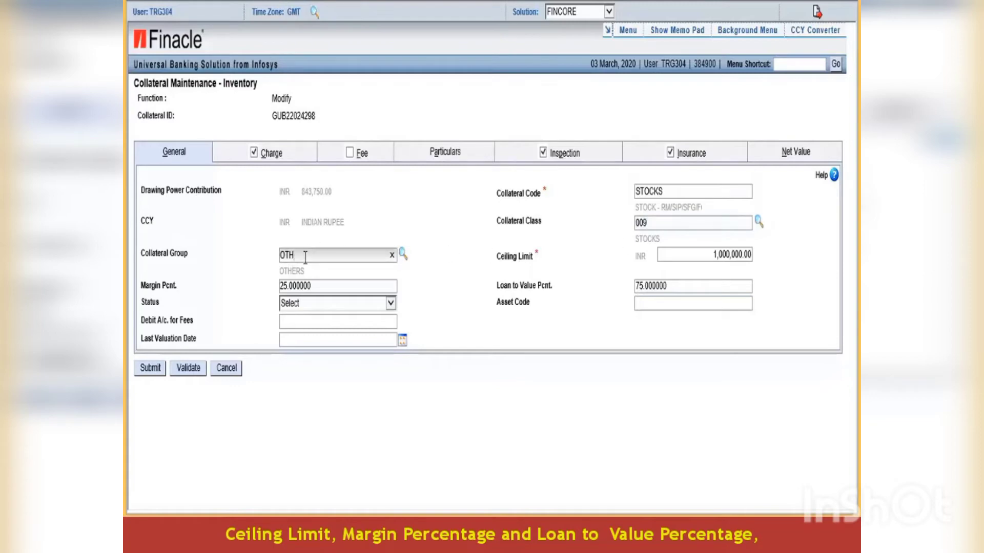
click(694, 256)
click(369, 288)
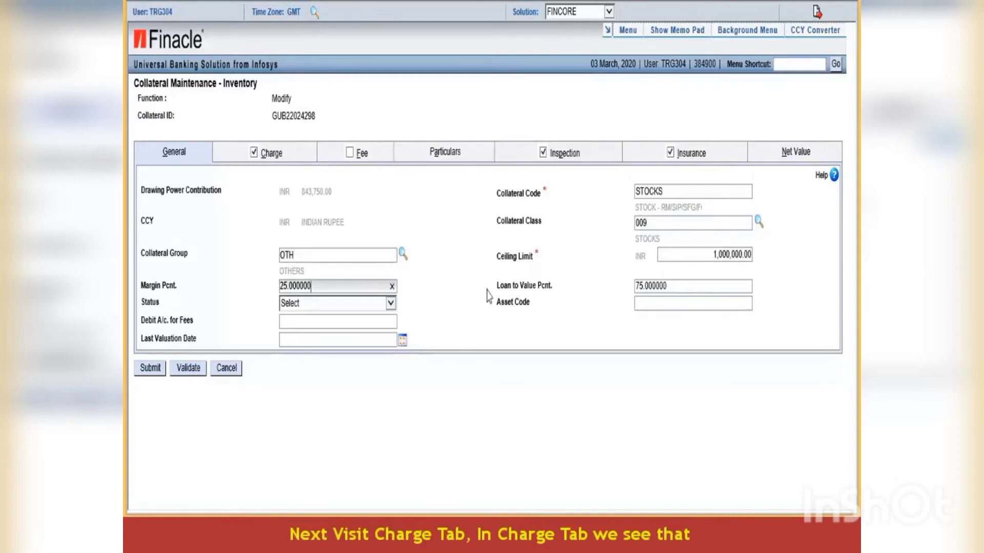
click(702, 285)
click(272, 155)
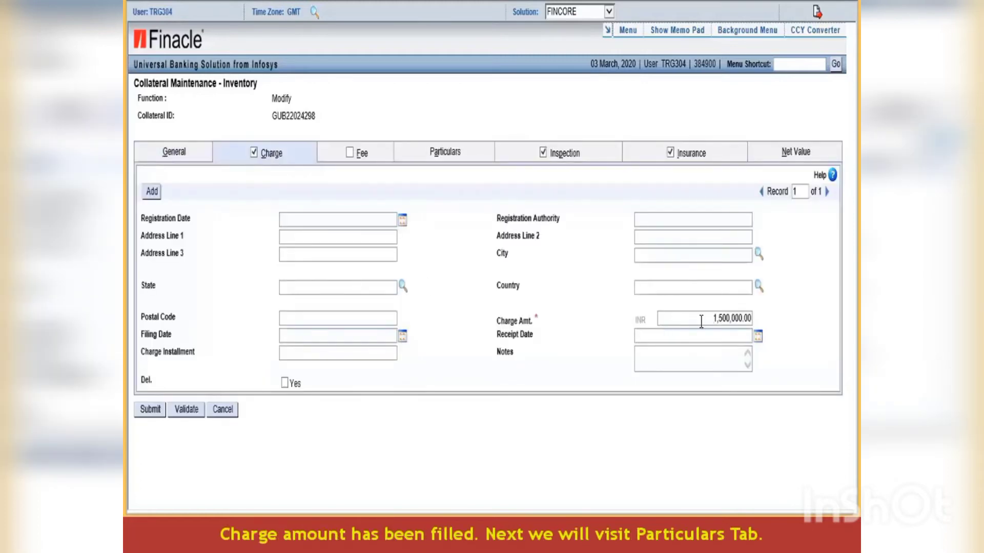
- In Particulars, check the received and review dates and change the due date to 03-04-2020
click(435, 157)
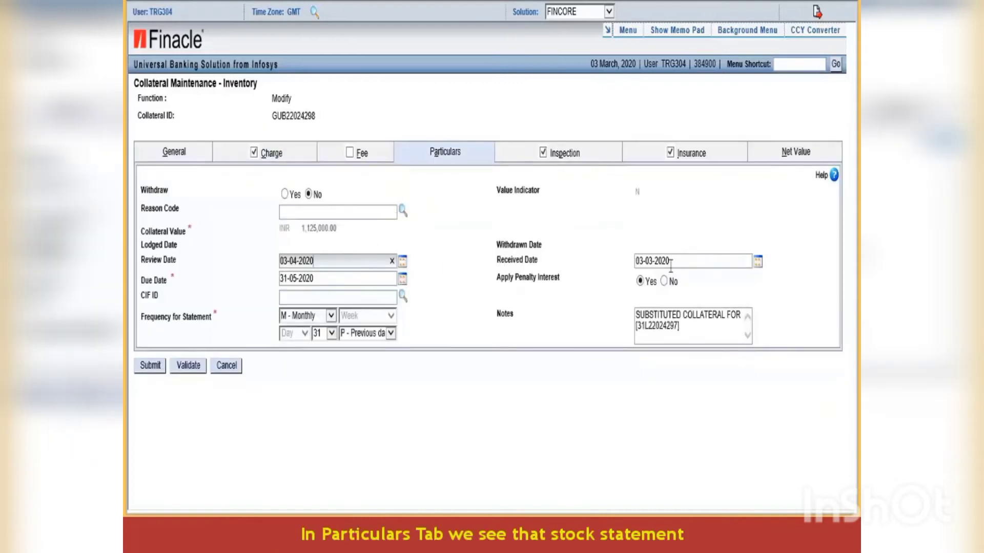
click(688, 263)
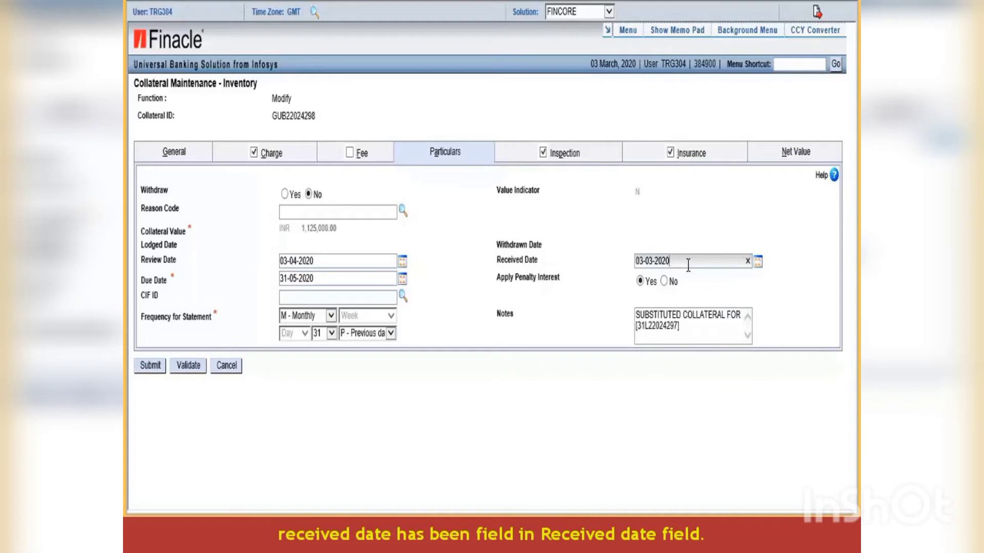
click(329, 265)
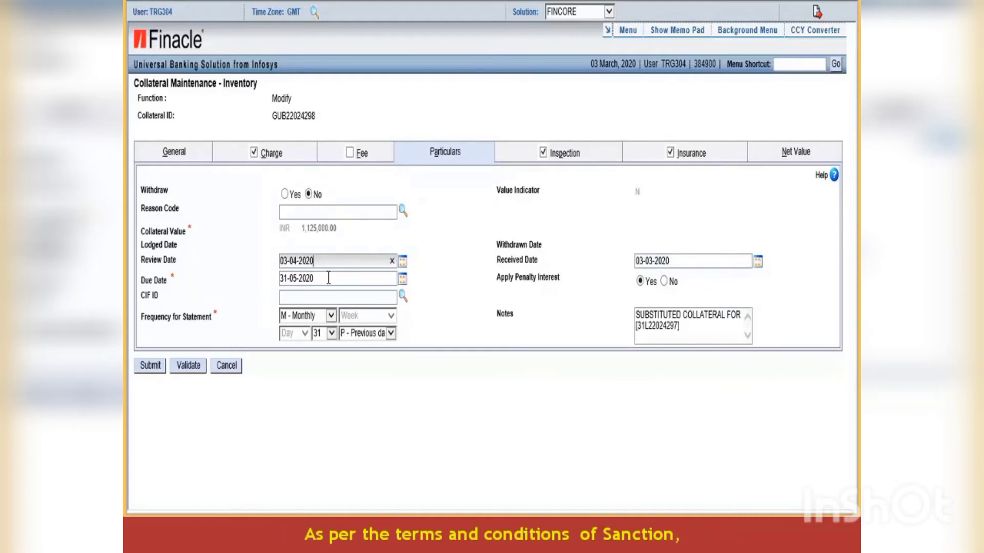
click(328, 278)
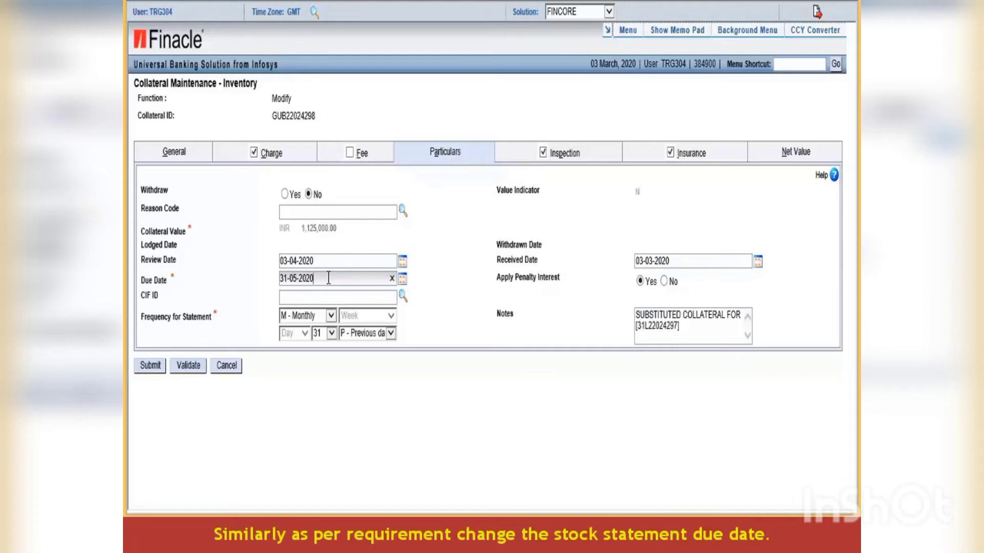
key(BackSpace)
key(BackSpace)
key(BackSpace)
key(BackSpace)
key(BackSpace)
key(BackSpace)
key(BackSpace)
key(BackSpace)
key(BackSpace)
key(BackSpace)
text(03-04-2020)
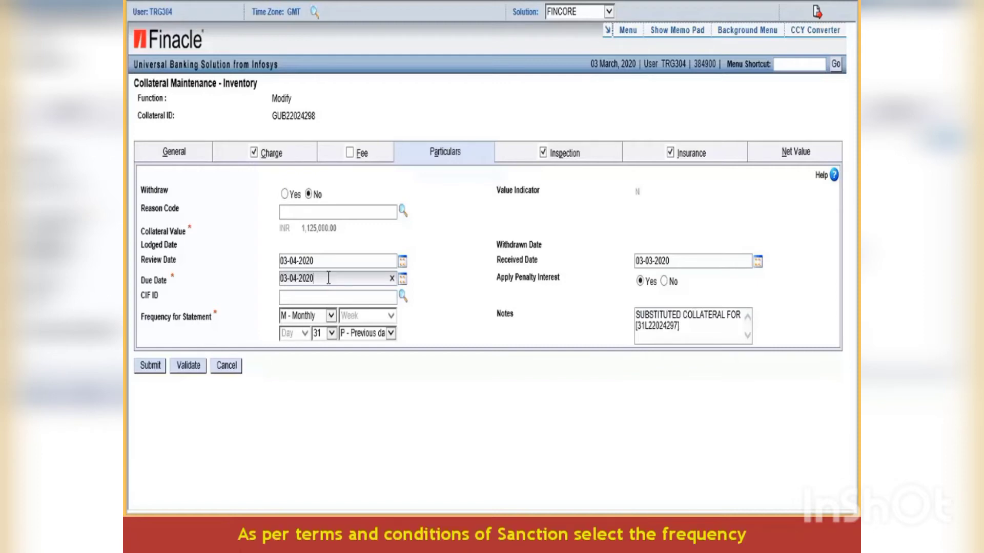
click(331, 315)
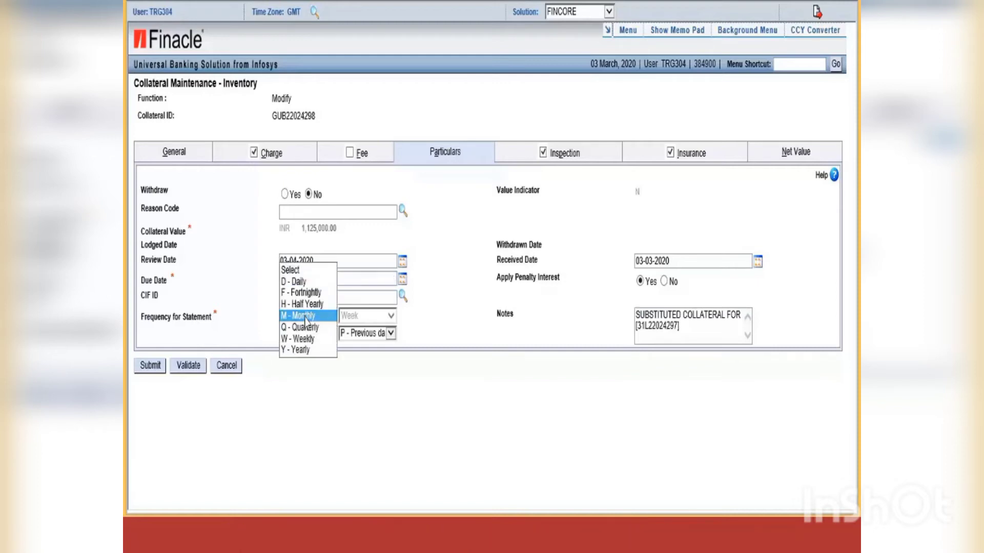
click(342, 385)
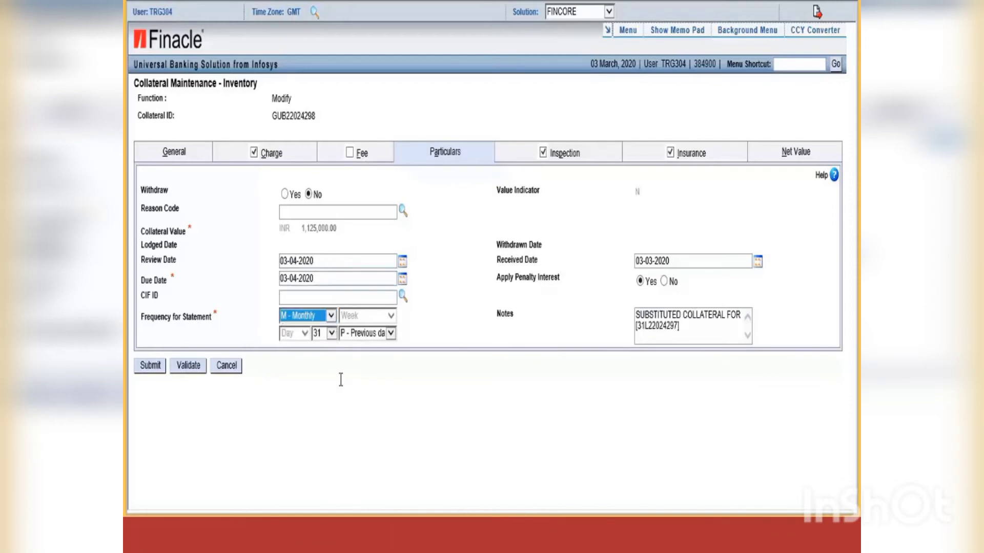
click(332, 333)
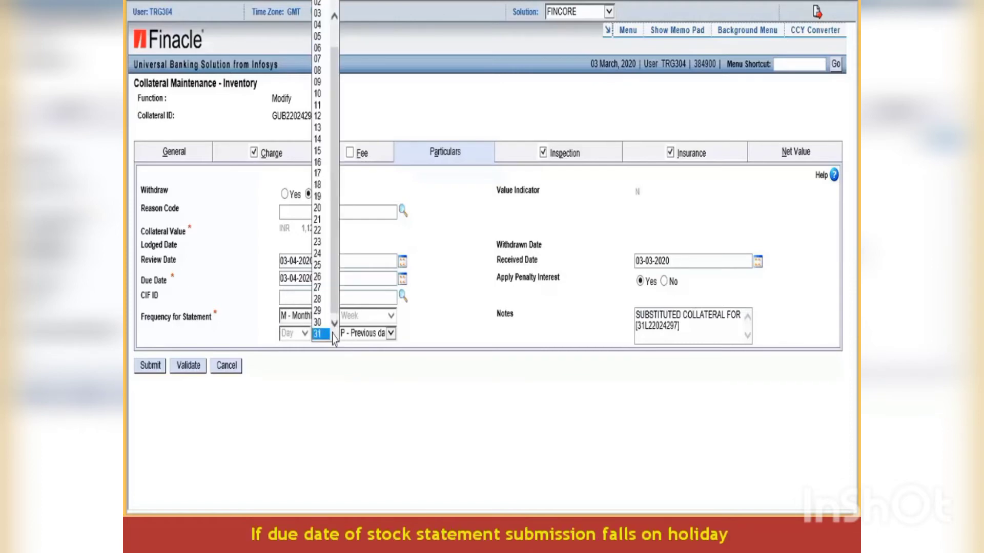
click(349, 365)
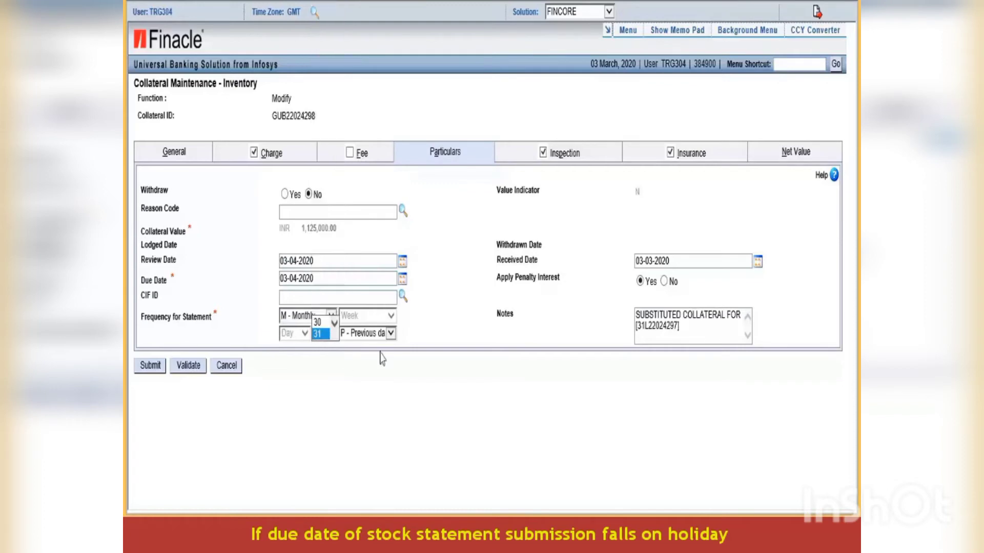
click(388, 335)
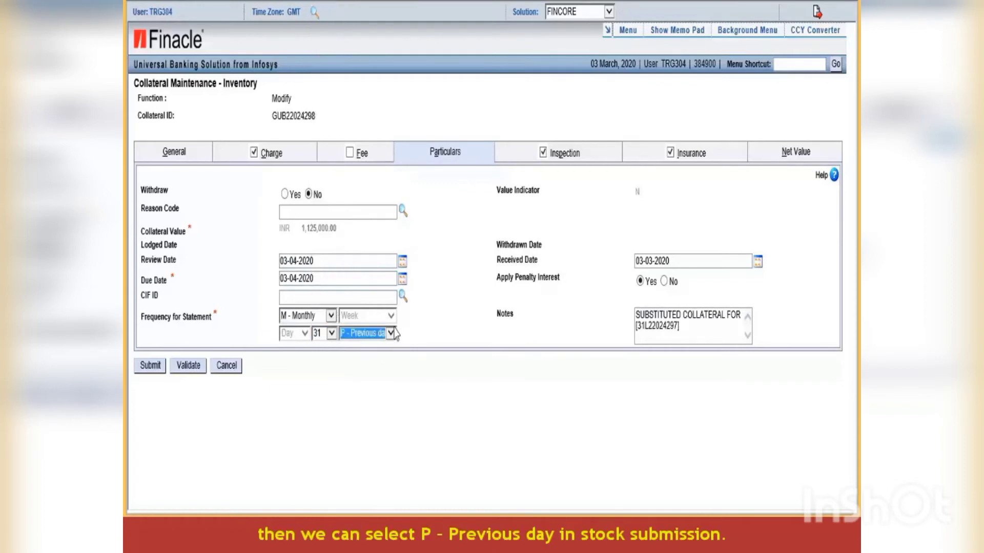
click(394, 334)
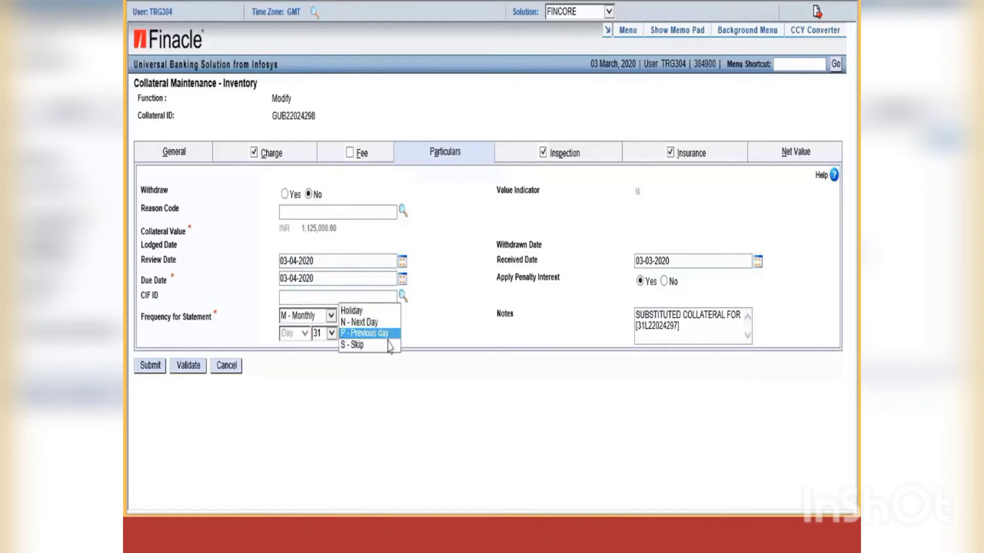
click(379, 370)
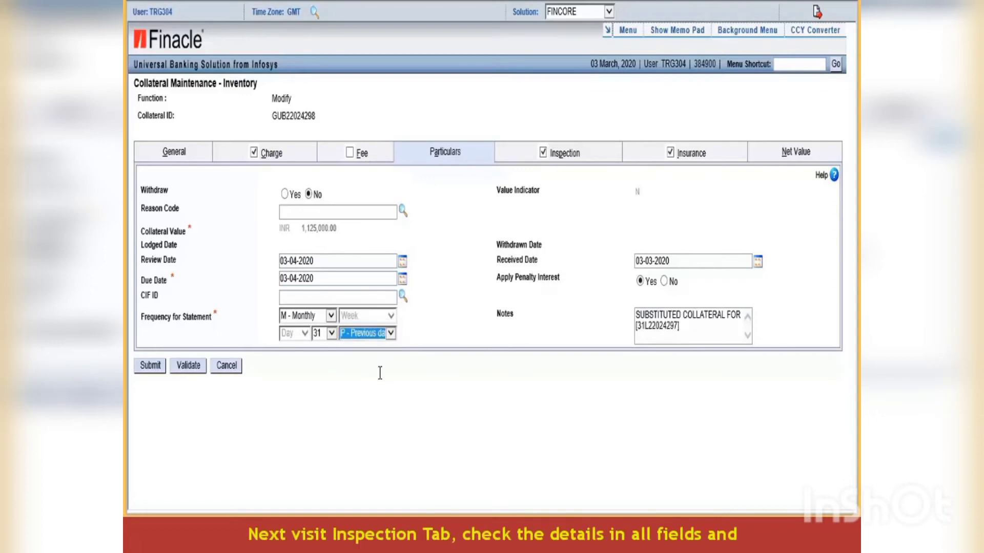
- Look over the collateral's Inspection and Insurance tabs, then its Net Value breakdown
click(561, 155)
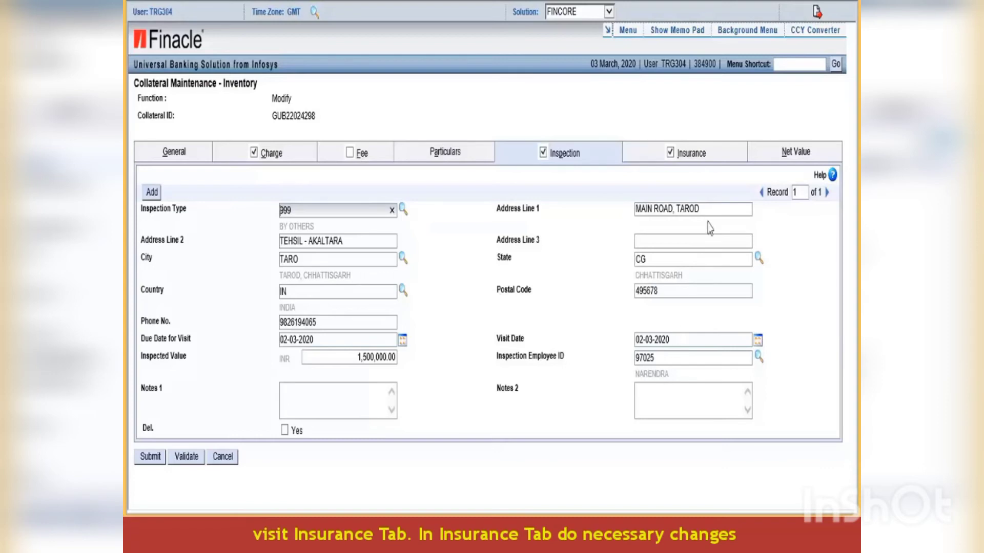
click(686, 153)
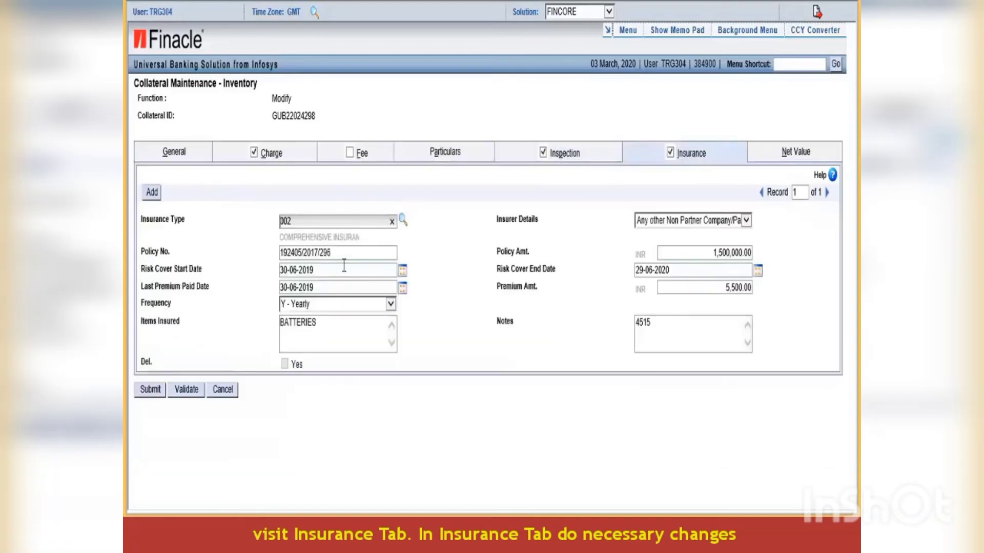
click(788, 161)
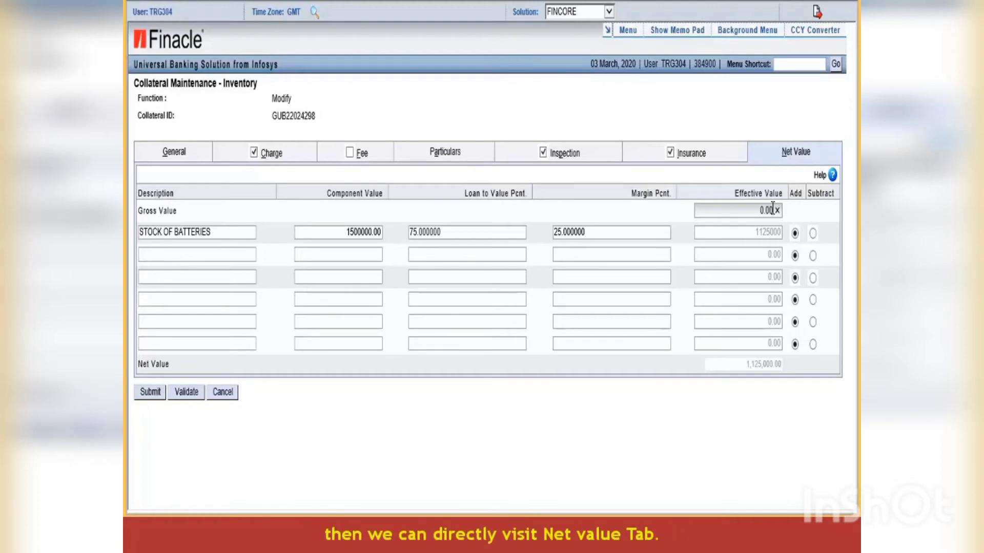
- Set Gross Value to 0.00 and retype the stock line description as STOCK OF BATTERIES
click(777, 210)
text(0.00)
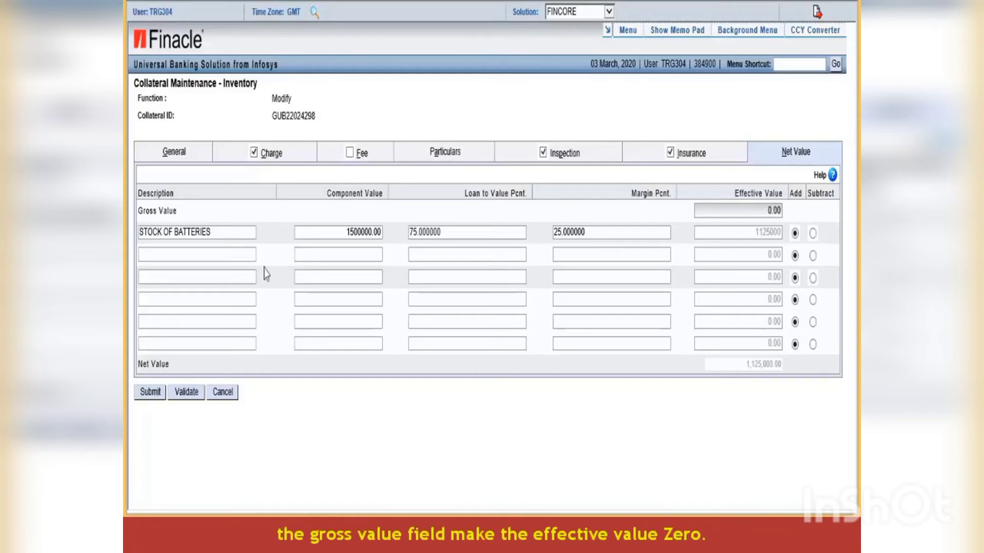
click(221, 232)
key(BackSpace)
key(BackSpace)
key(BackSpace)
key(BackSpace)
key(BackSpace)
key(BackSpace)
key(BackSpace)
key(BackSpace)
key(BackSpace)
key(BackSpace)
key(BackSpace)
key(BackSpace)
key(BackSpace)
key(BackSpace)
key(BackSpace)
key(BackSpace)
key(BackSpace)
key(BackSpace)
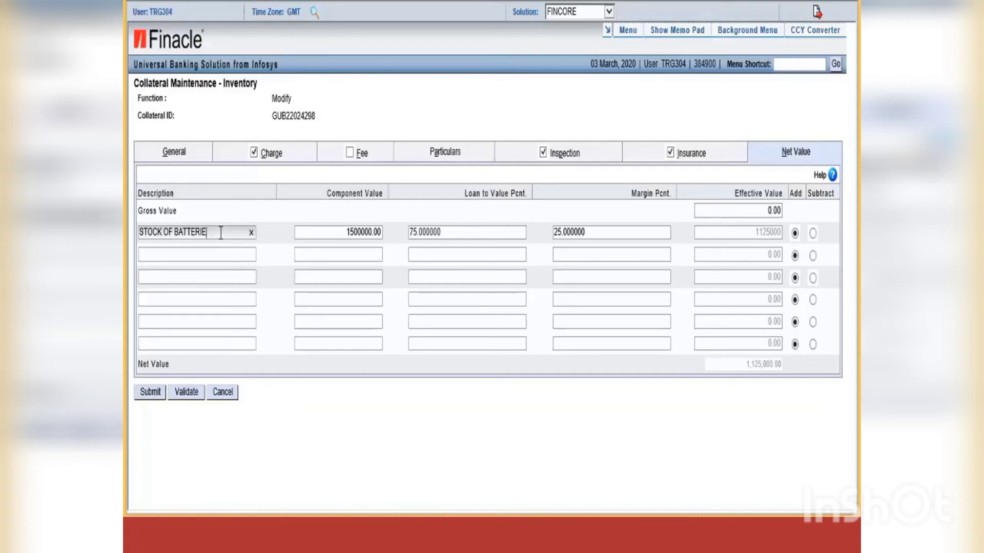
text(STOCK OF)
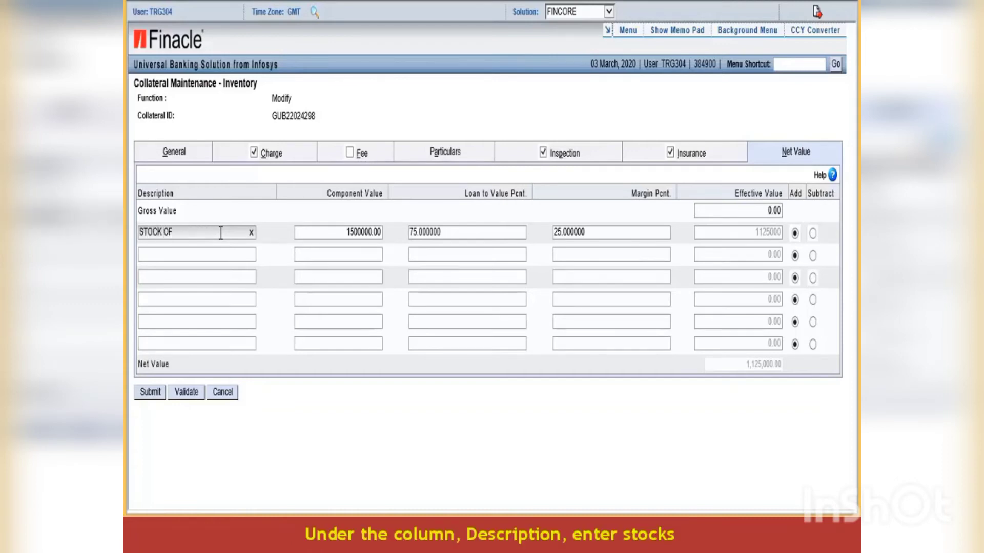
text( BATTERIES A)
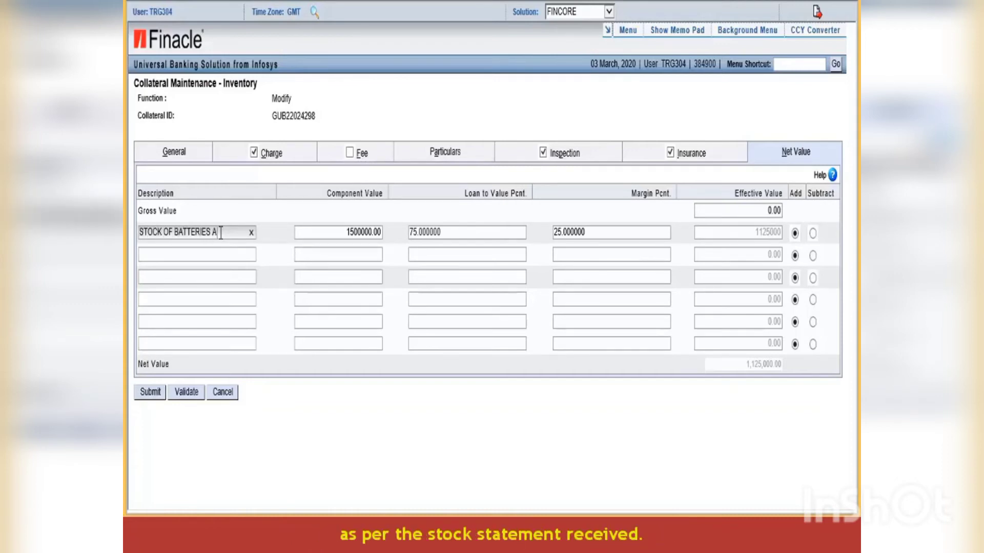
key(BackSpace)
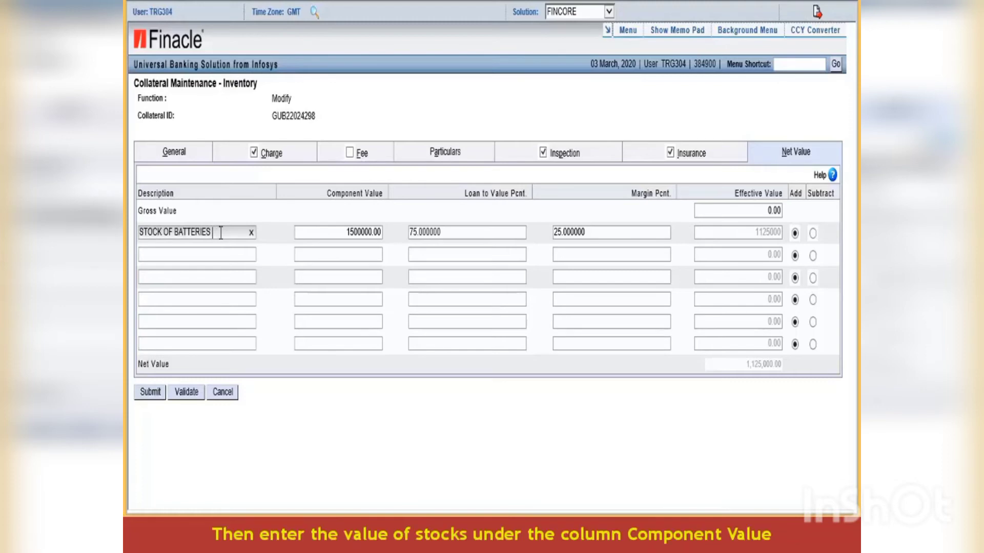
- Enter component value 1500000 with 75% LTV and 25% margin, validate, and submit the modification
click(378, 231)
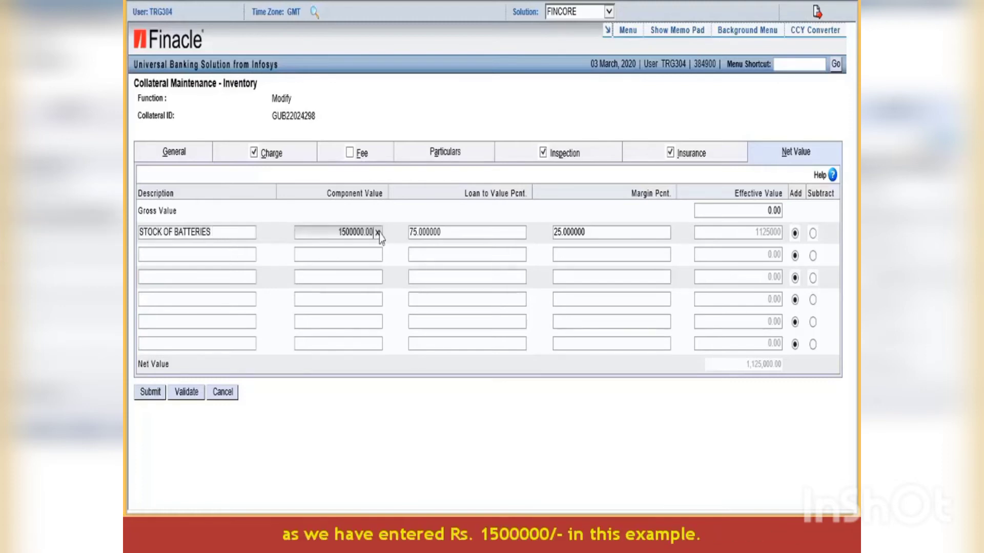
key(BackSpace)
key(BackSpace)
key(BackSpace)
key(BackSpace)
key(BackSpace)
key(BackSpace)
key(BackSpace)
key(BackSpace)
key(BackSpace)
key(BackSpace)
text(1500000)
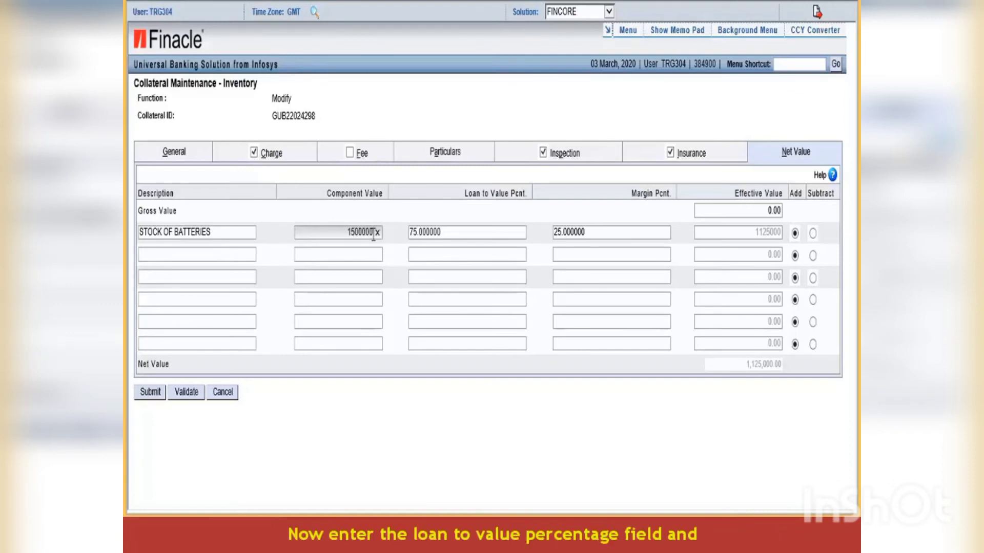
click(454, 232)
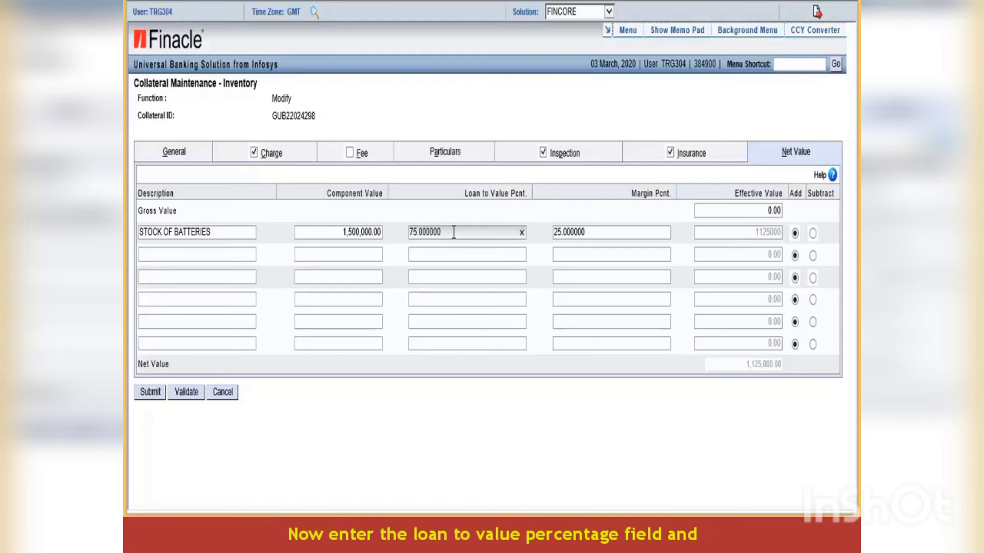
key(BackSpace)
key(BackSpace)
key(BackSpace)
key(BackSpace)
key(BackSpace)
key(BackSpace)
key(BackSpace)
key(BackSpace)
key(BackSpace)
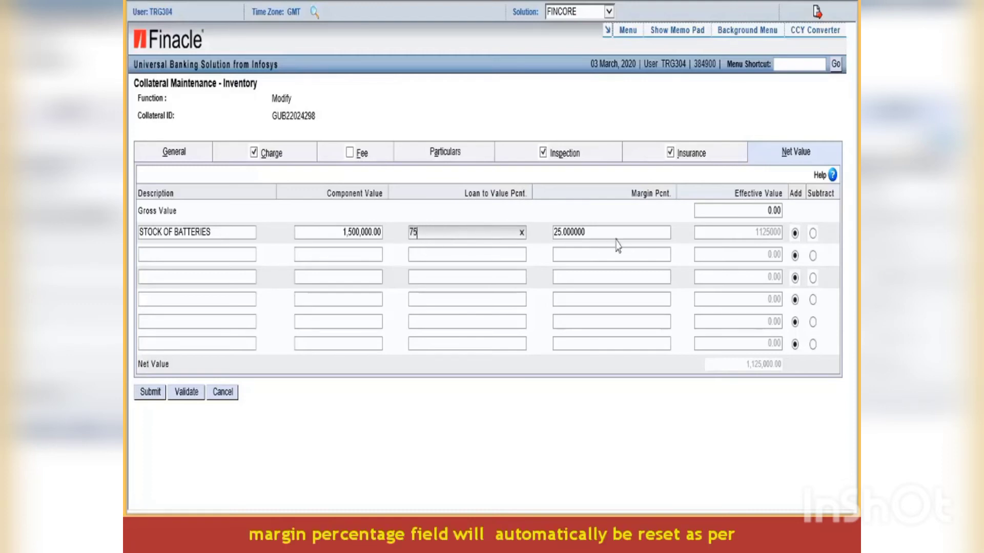
click(603, 232)
click(577, 293)
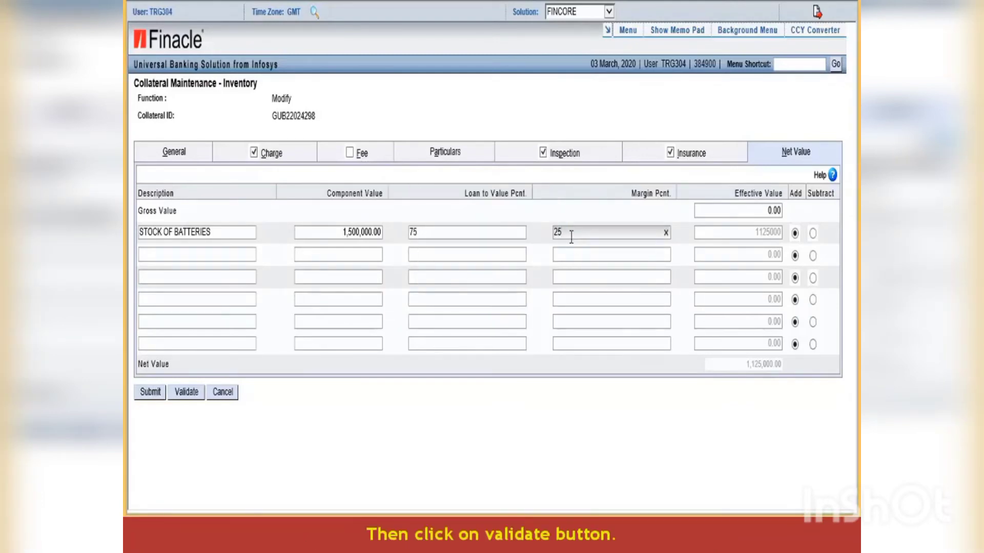
click(188, 395)
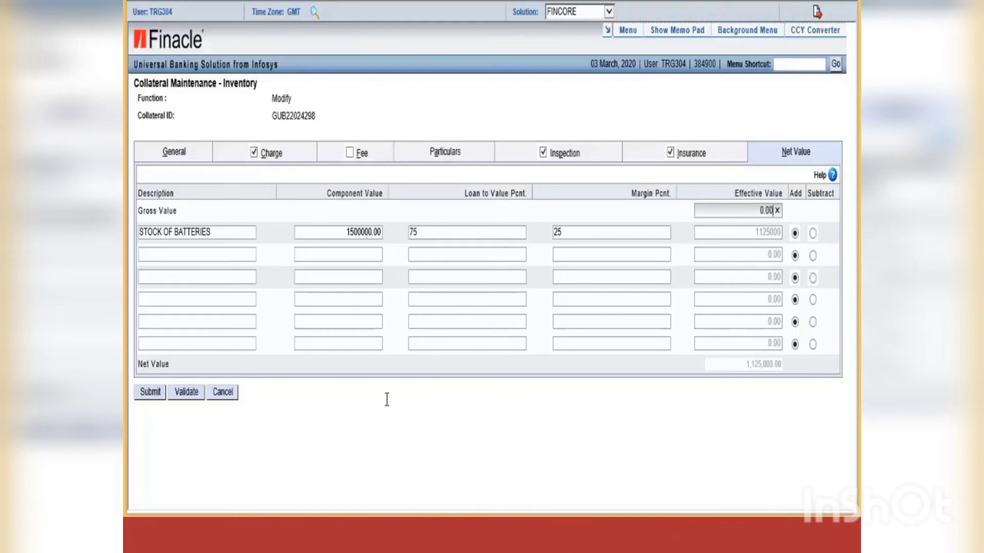
click(149, 392)
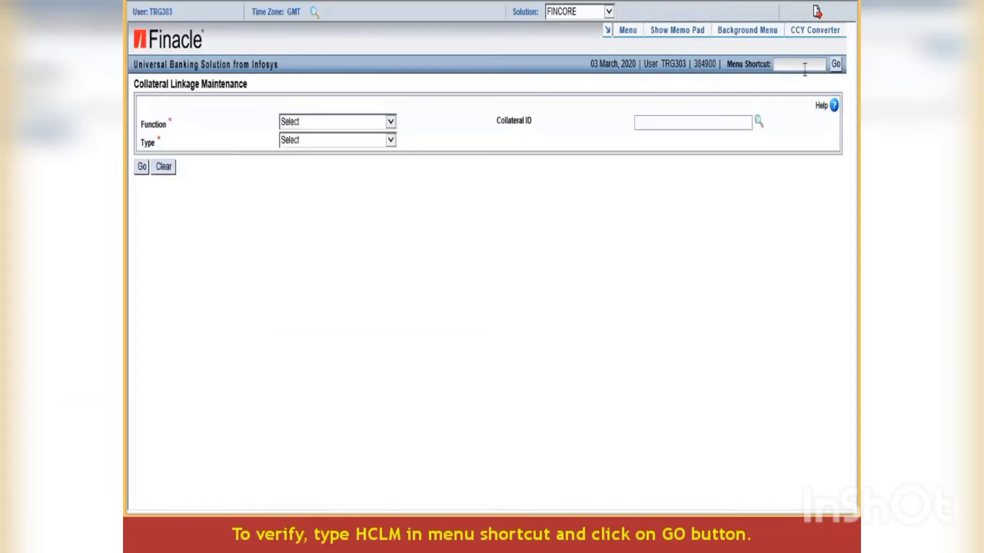
- Start entering the HCLM shortcut in Menu Shortcut to begin verification
click(805, 65)
text(HCLM)
- Open HCLM with function V - Verify and collateral type T - Inventory
click(836, 65)
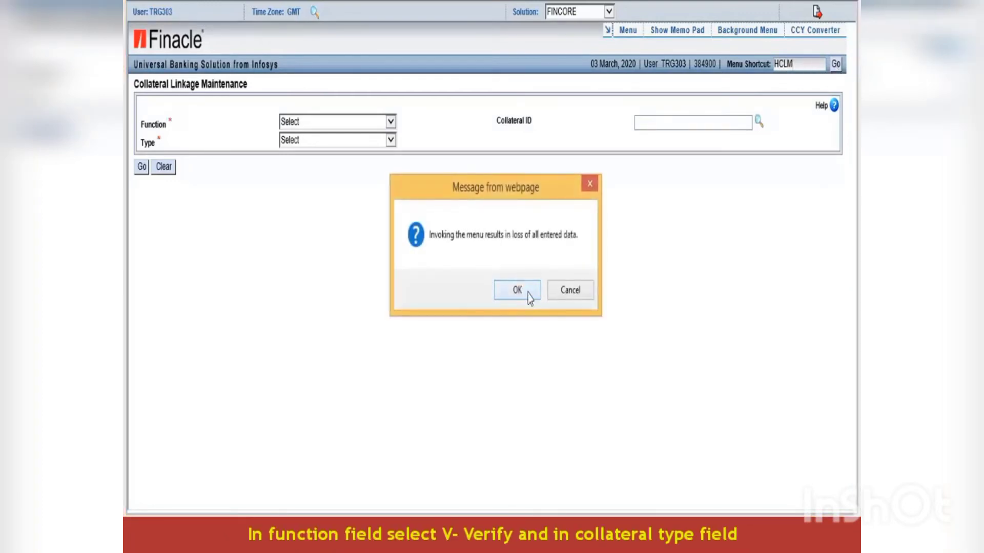
click(527, 292)
click(391, 122)
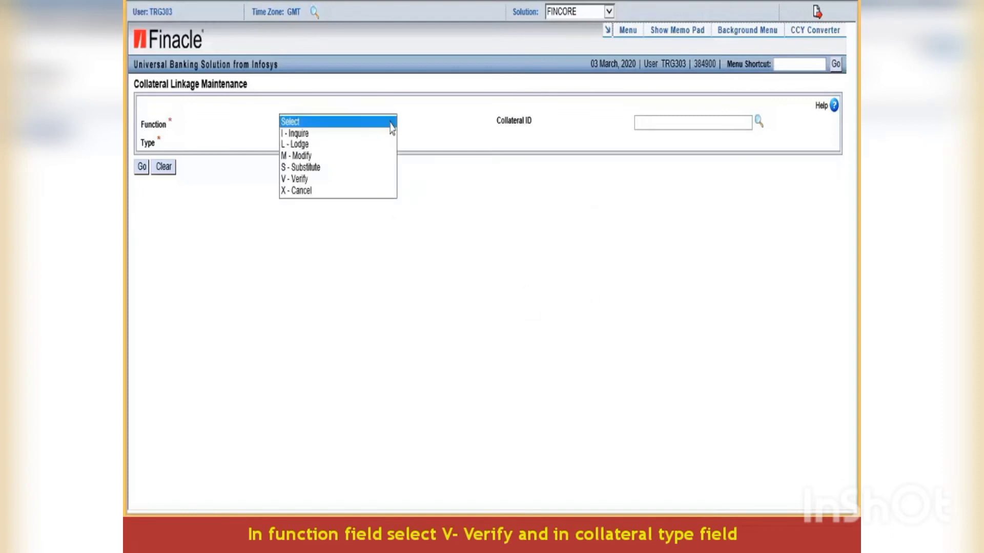
click(313, 179)
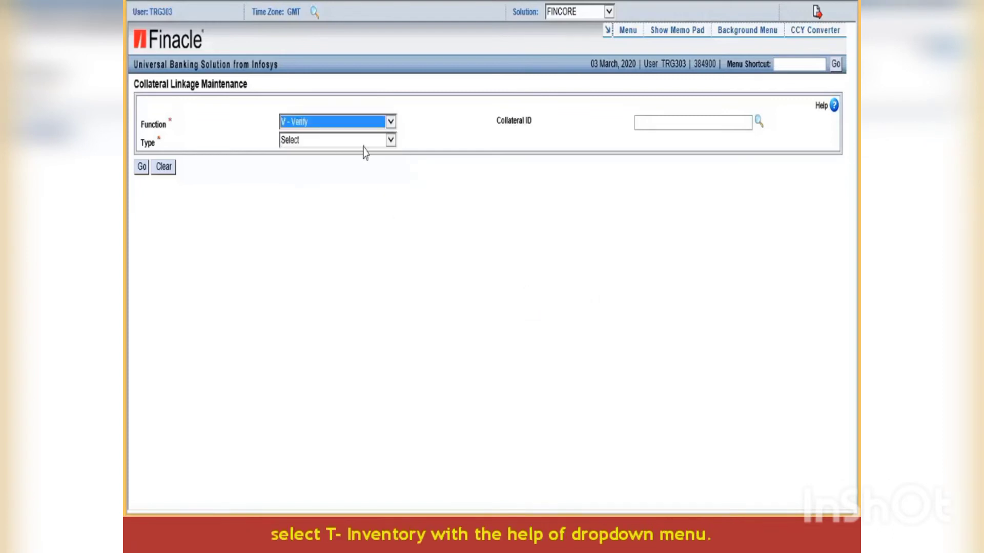
click(391, 140)
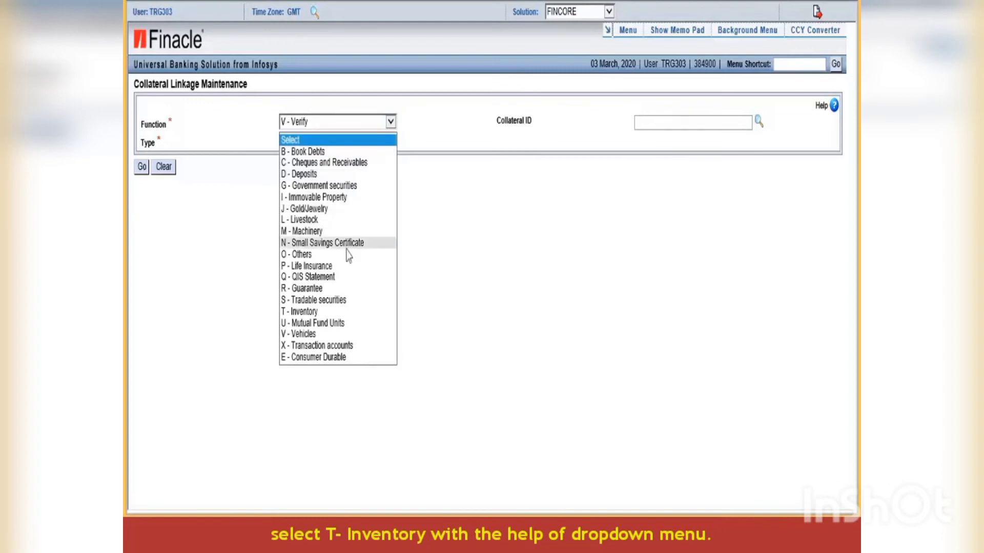
click(308, 312)
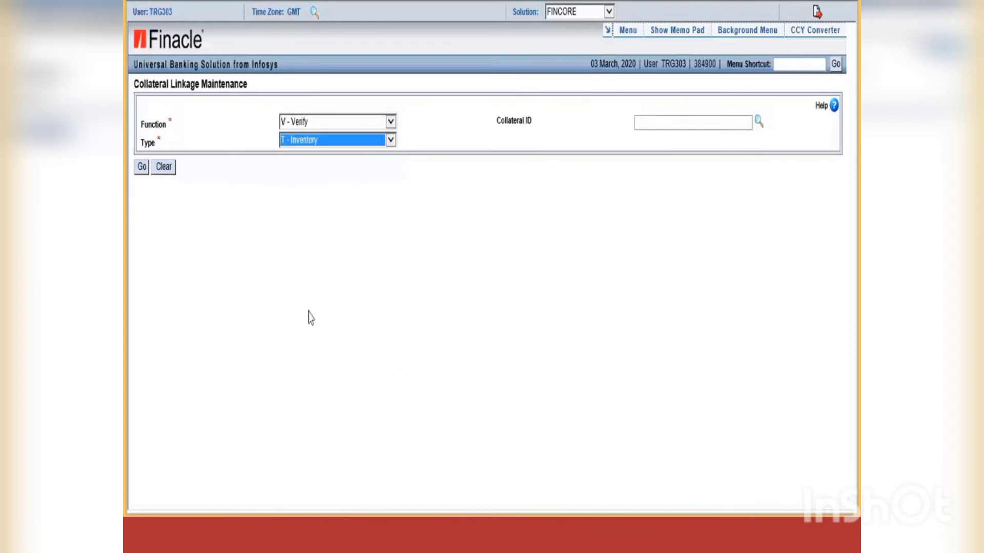
click(649, 124)
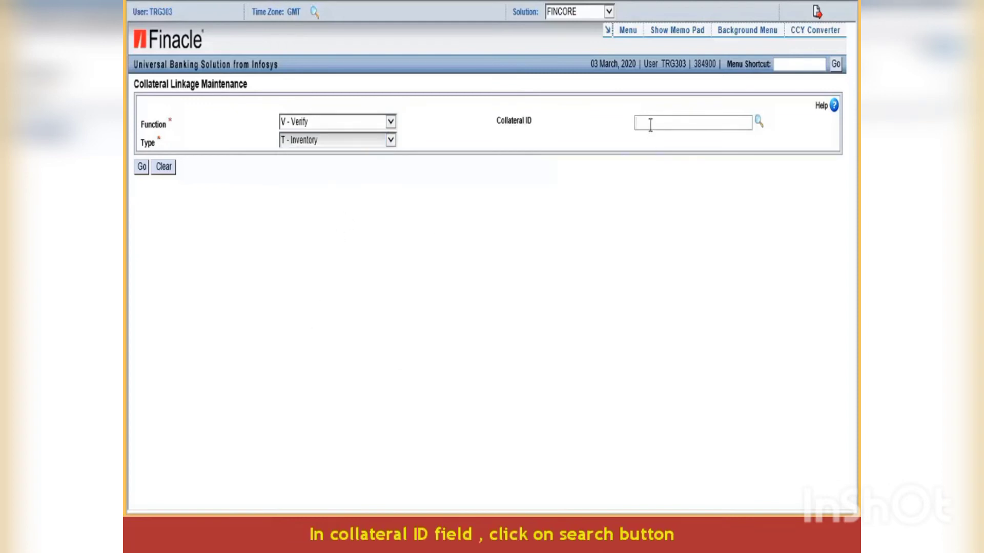
click(757, 122)
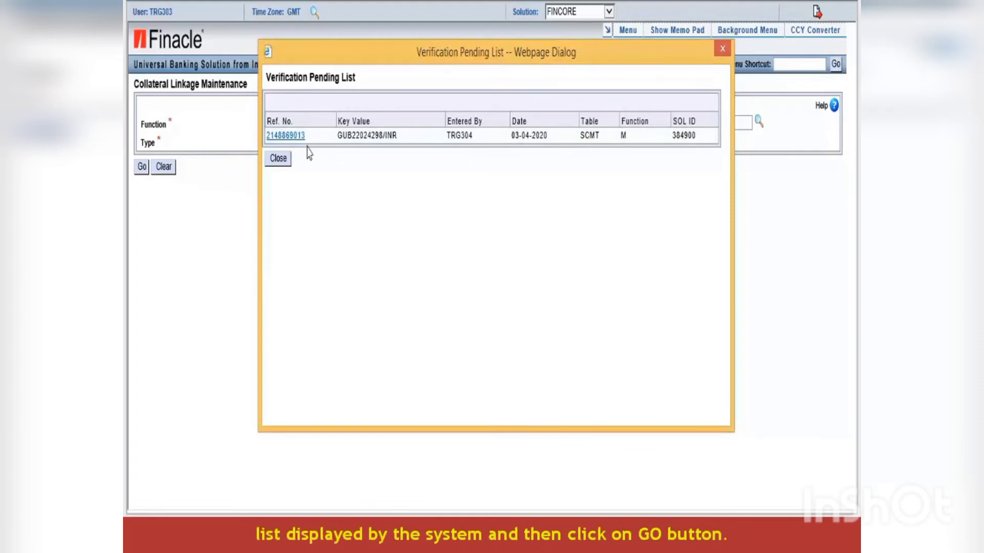
click(292, 136)
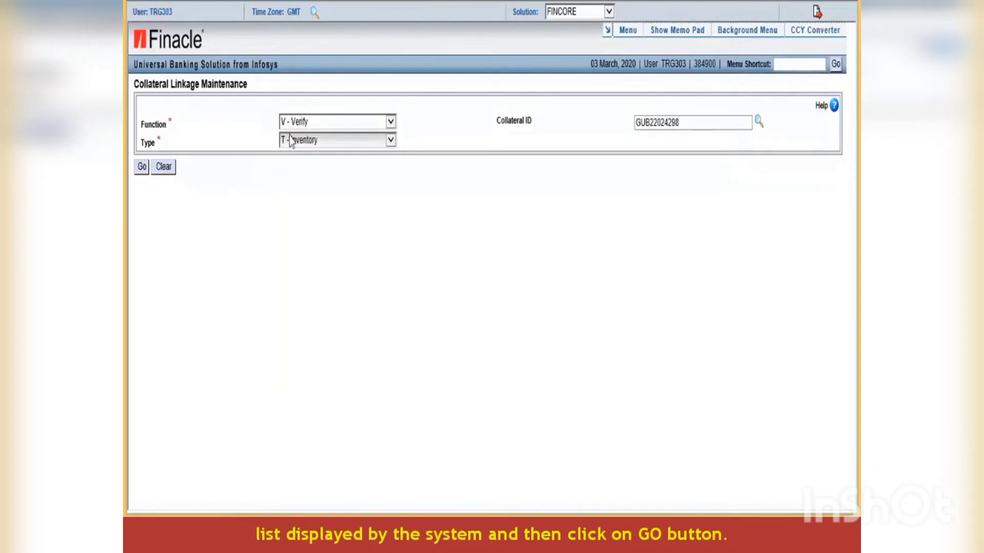
click(140, 168)
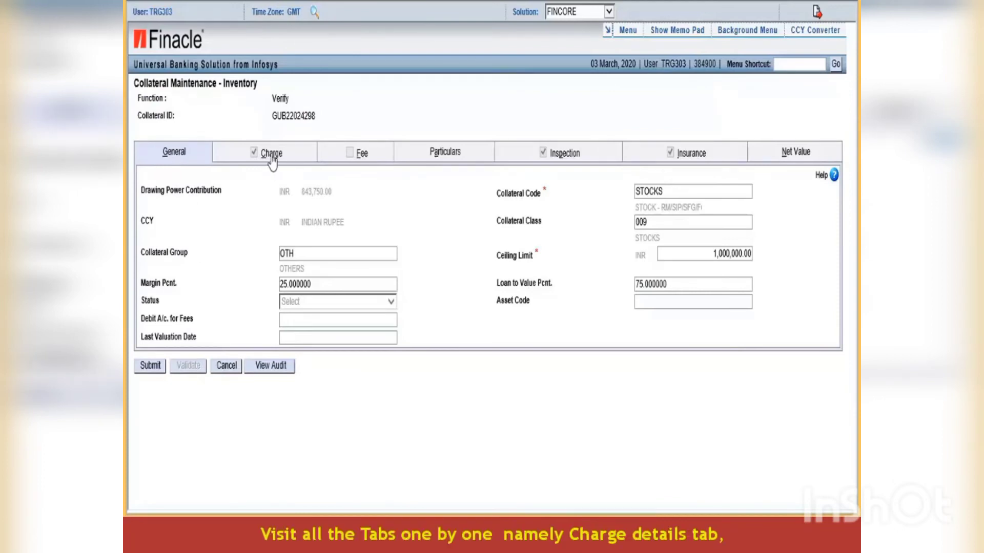
- Review the Charge, Particulars, Inspection, Insurance and Net Value tabs, then submit the verification
click(272, 160)
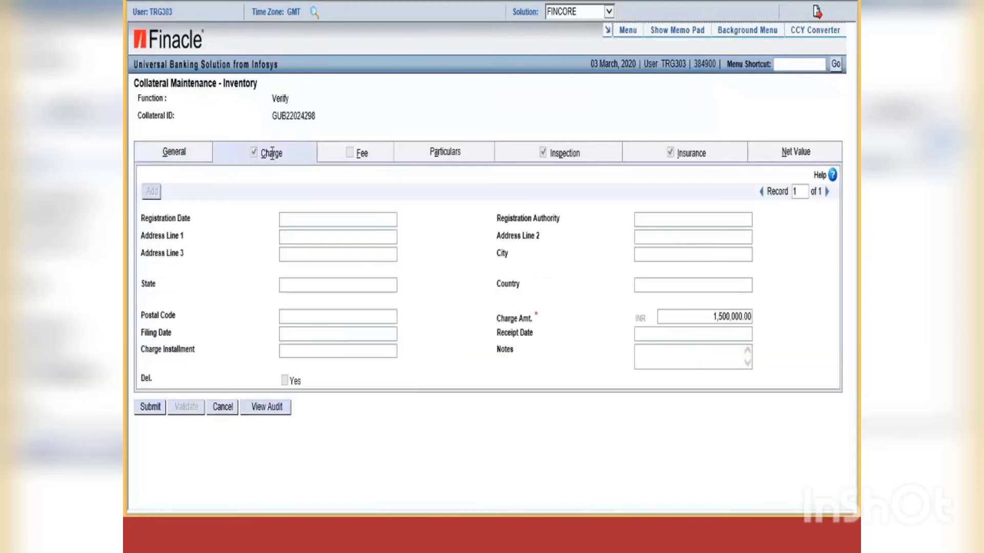
click(447, 160)
click(566, 161)
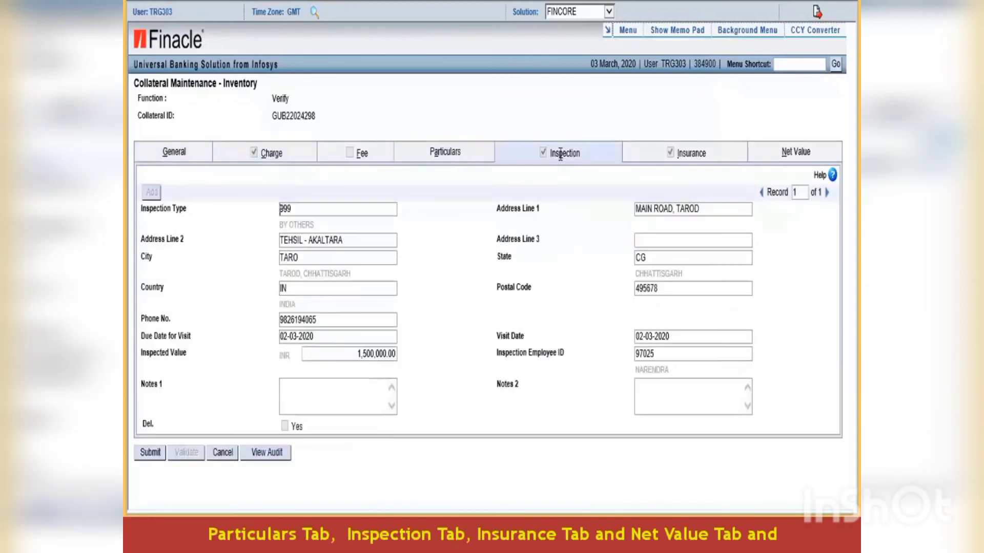
click(687, 162)
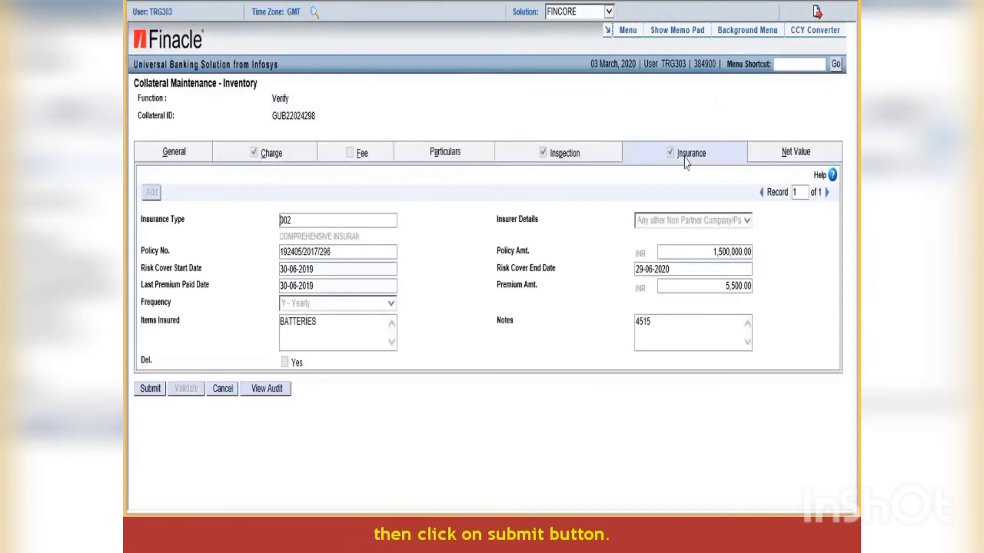
click(784, 152)
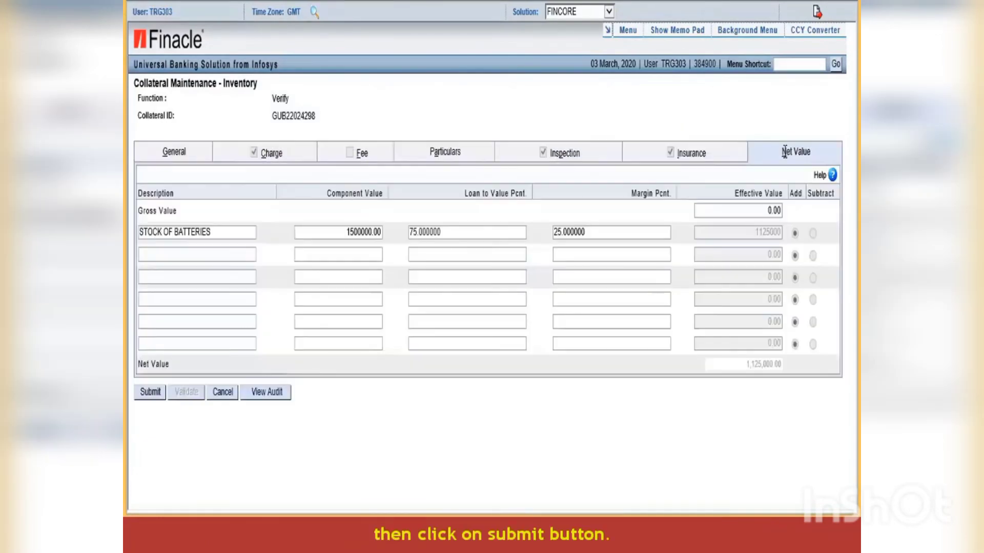
click(149, 395)
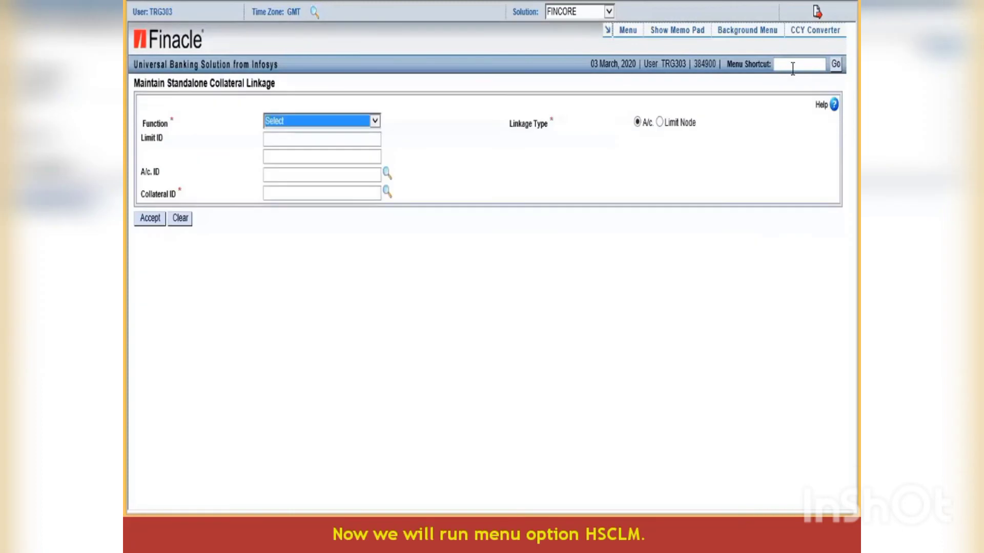
- Open HSCLM and choose the M - Modify function
click(791, 66)
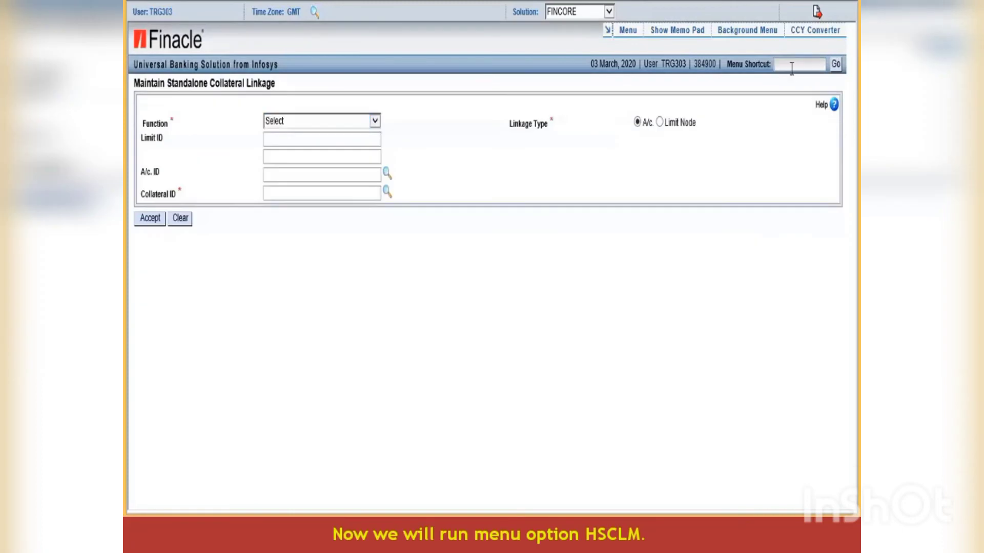
text(HSCLM)
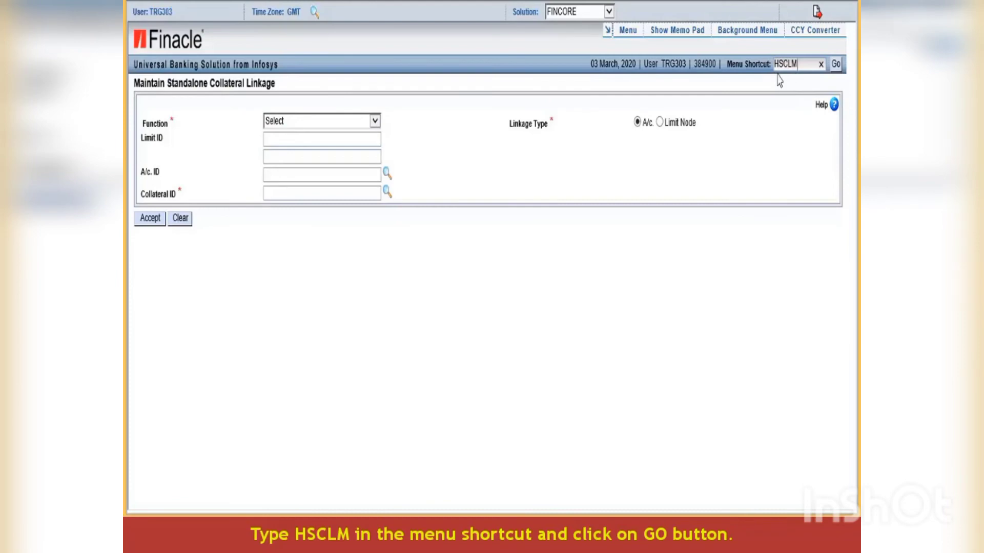
click(836, 64)
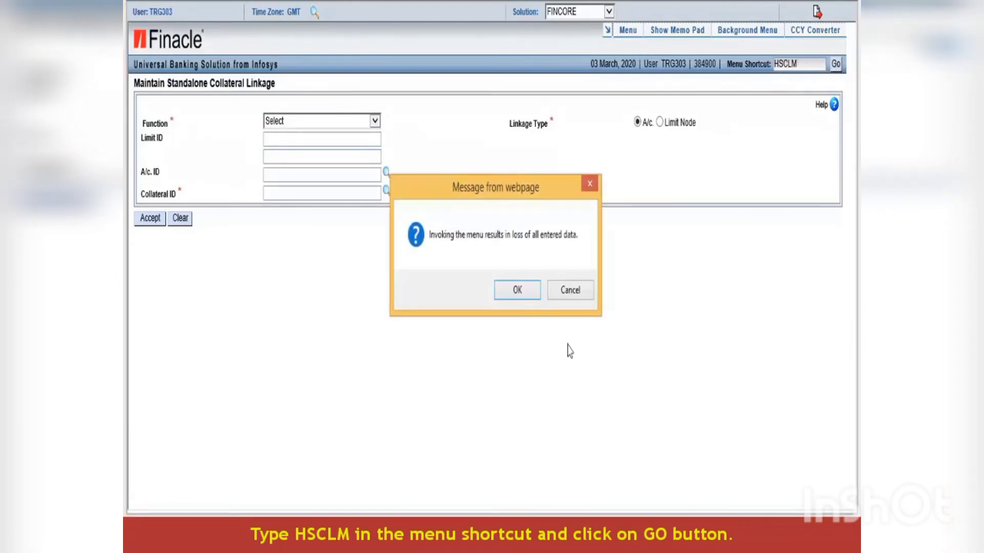
click(517, 286)
click(375, 121)
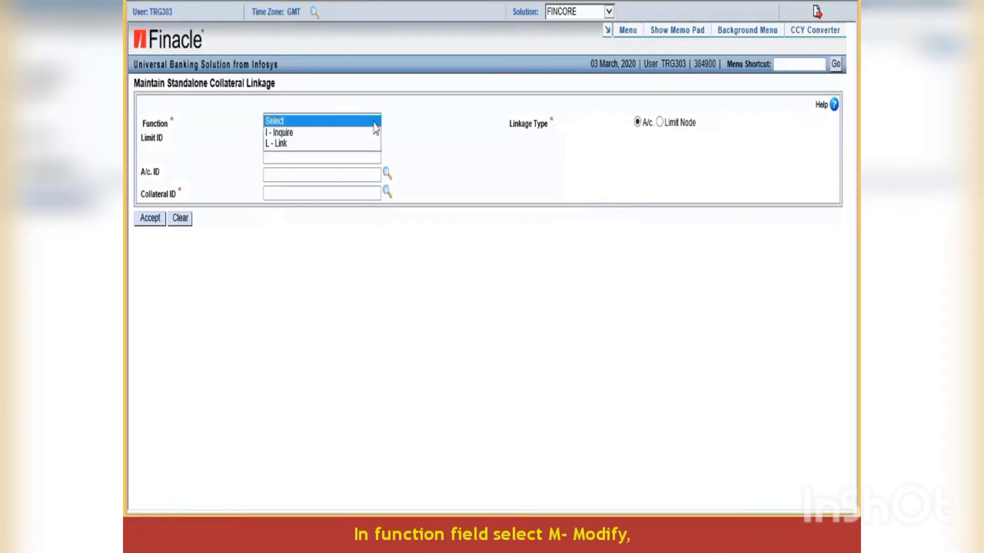
click(292, 152)
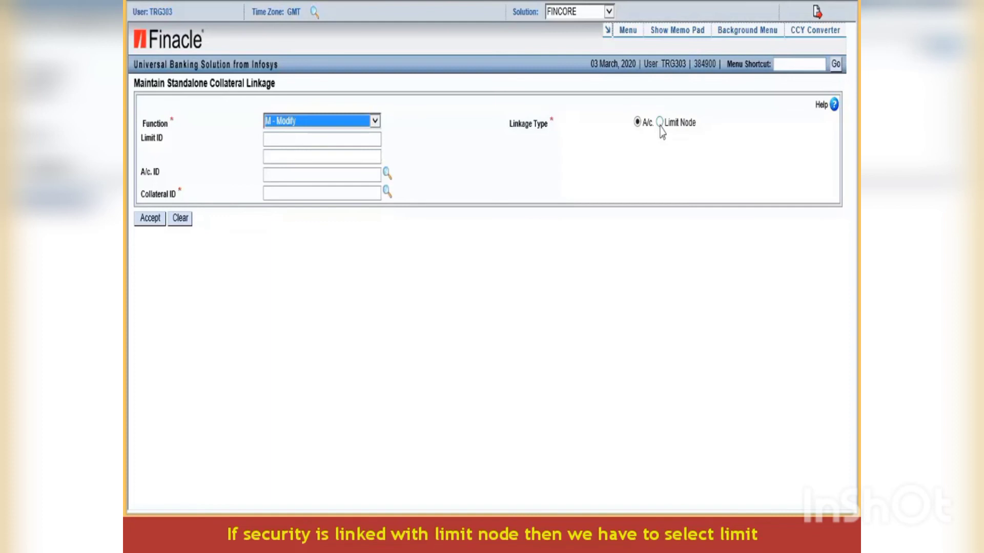
click(308, 140)
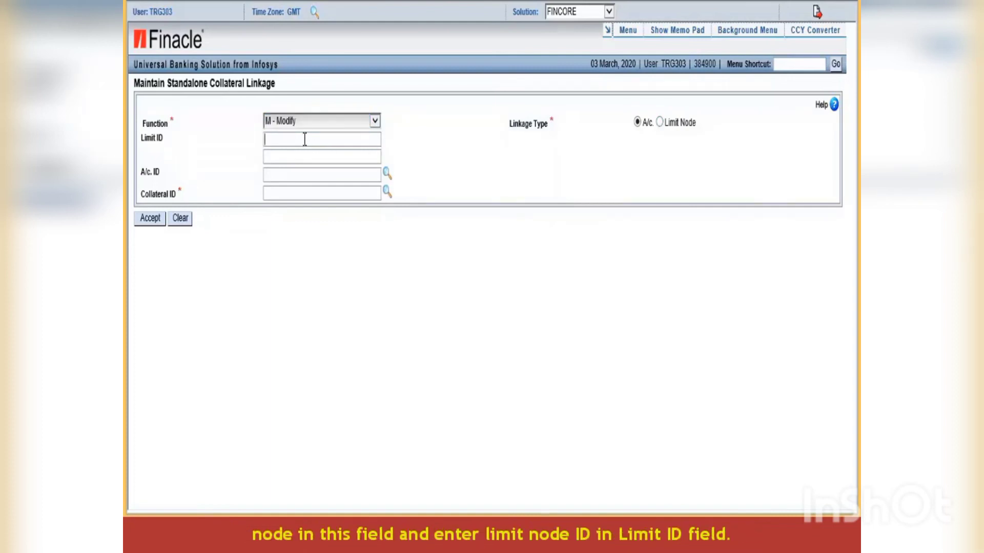
click(297, 174)
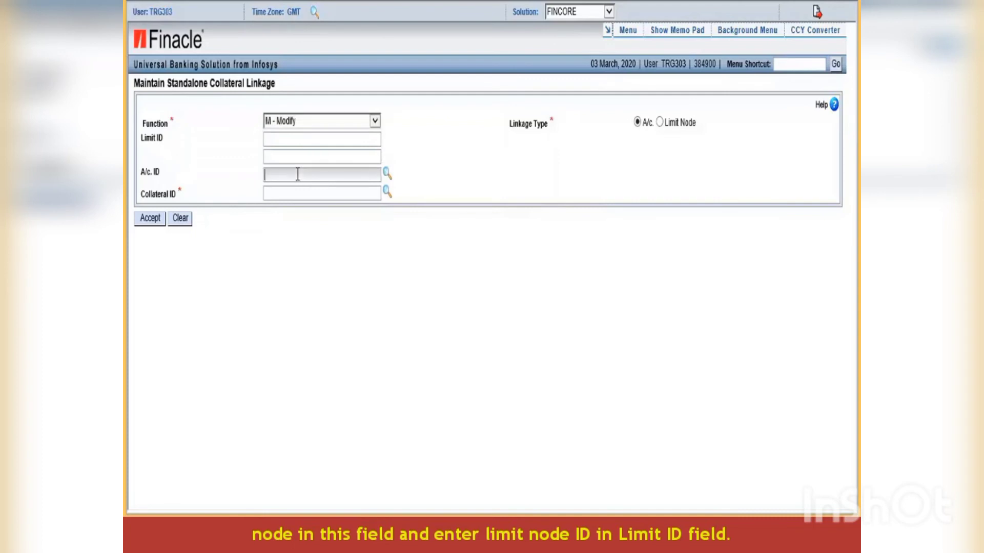
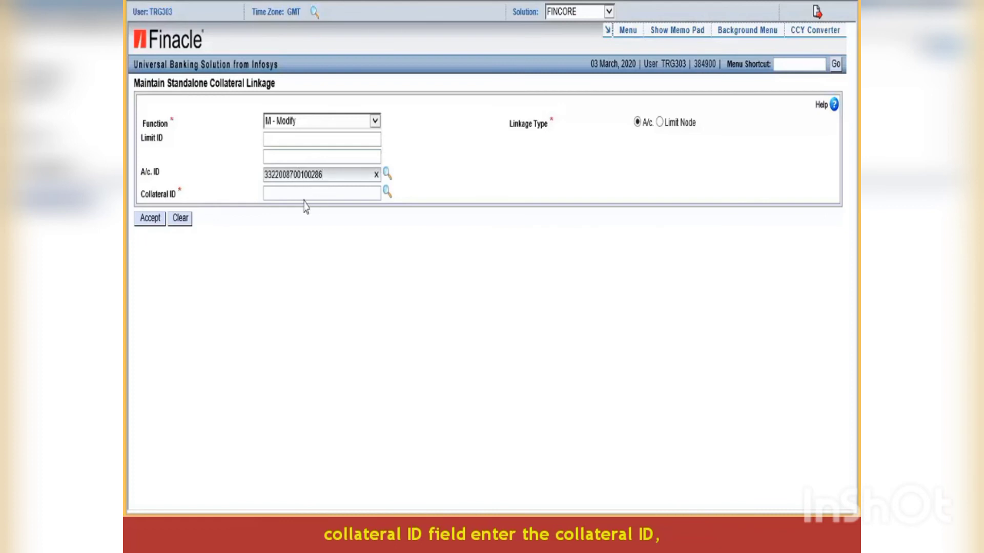
click(295, 192)
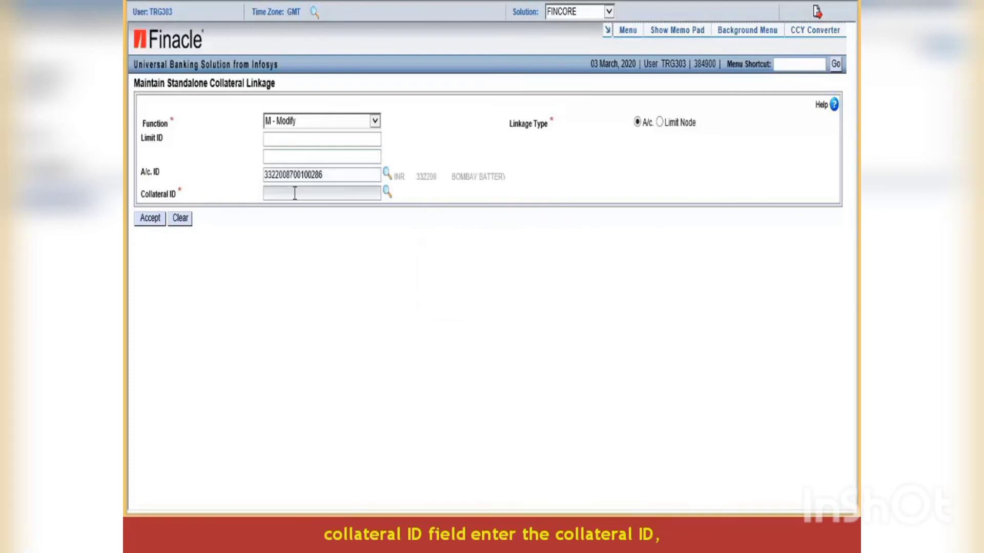
text(GUB22024298)
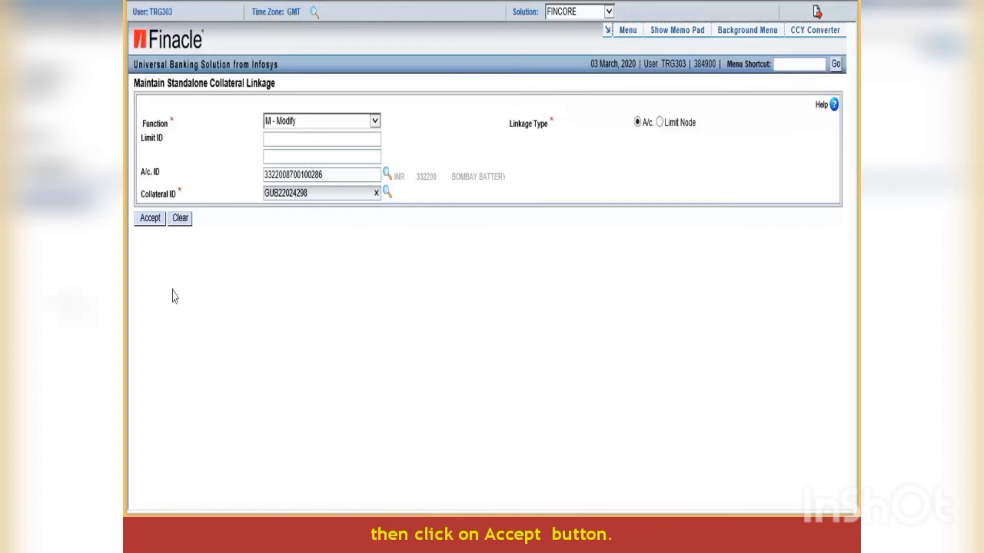
click(149, 218)
- Replace the apportioned value with 1125000.00 and submit the linkage modification
click(522, 290)
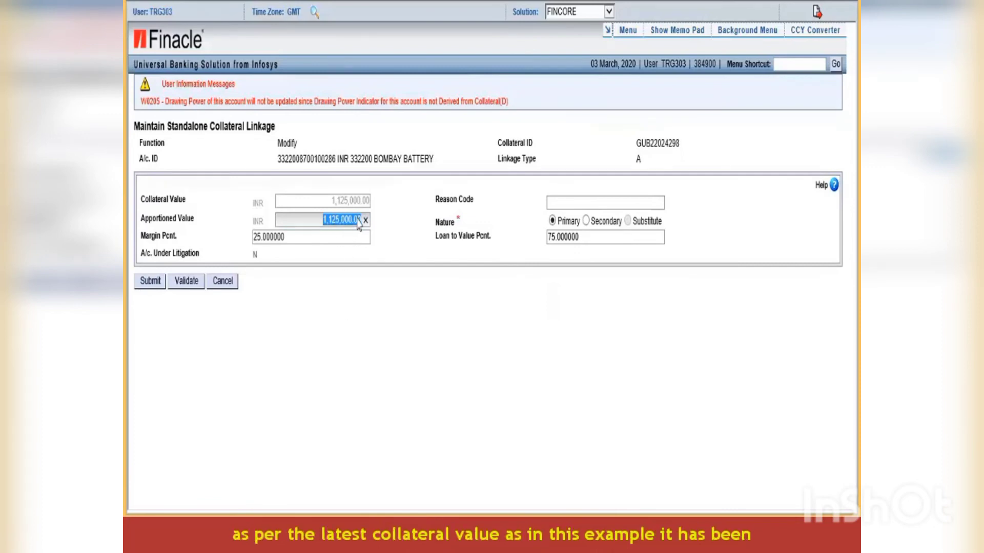
click(363, 220)
text(1125000.00)
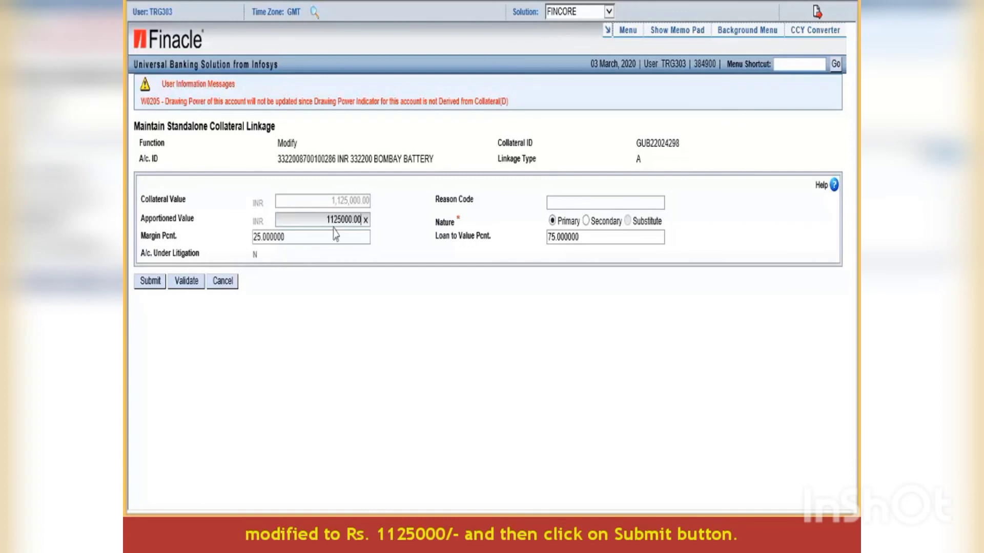
click(149, 282)
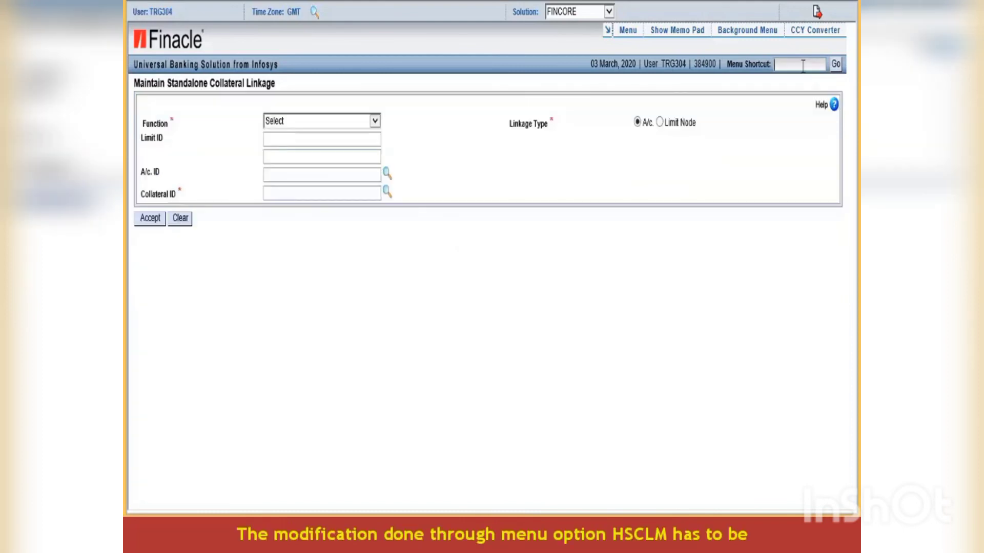
- Open HSCLM as the verifying user and choose the V - Verify function
click(803, 65)
text(HSCLM)
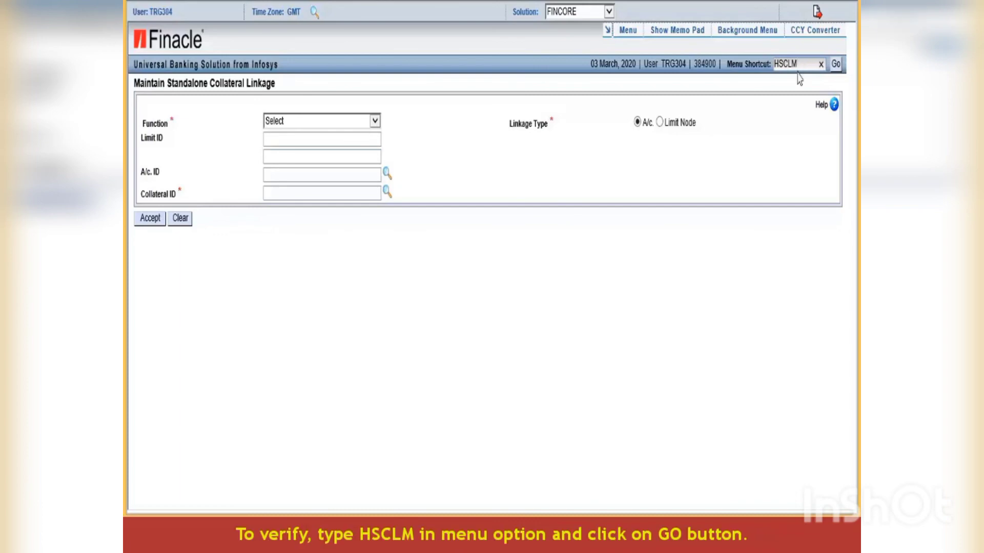
click(835, 64)
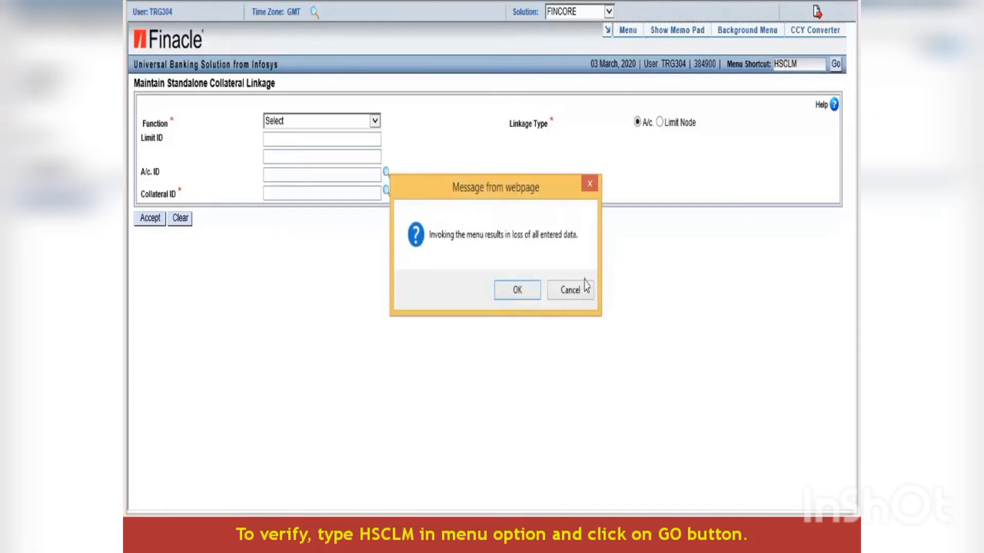
click(518, 290)
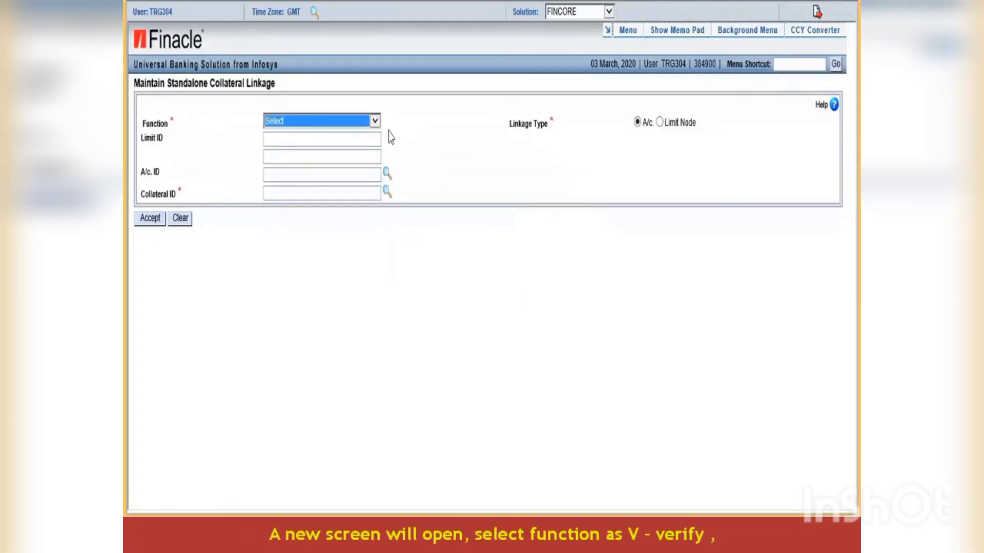
click(375, 121)
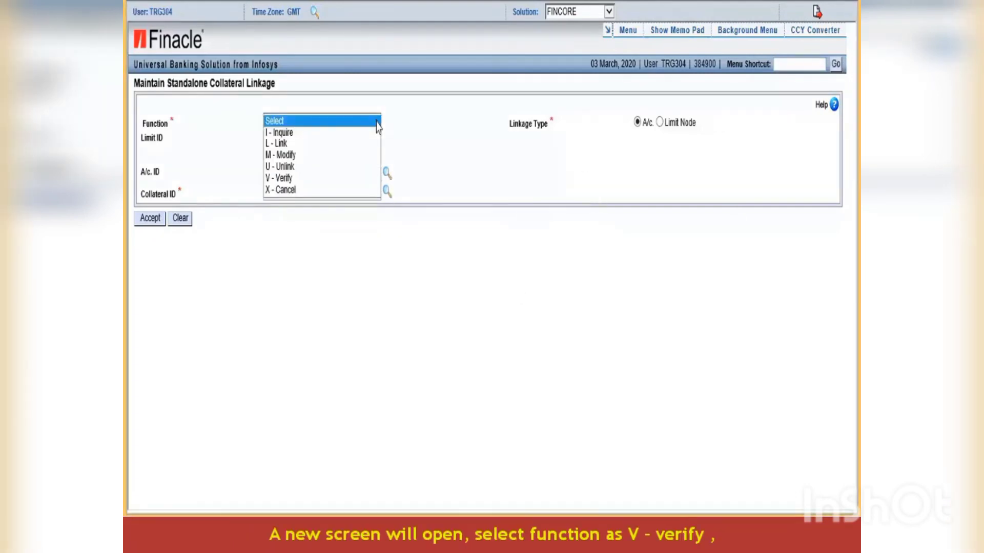
click(296, 178)
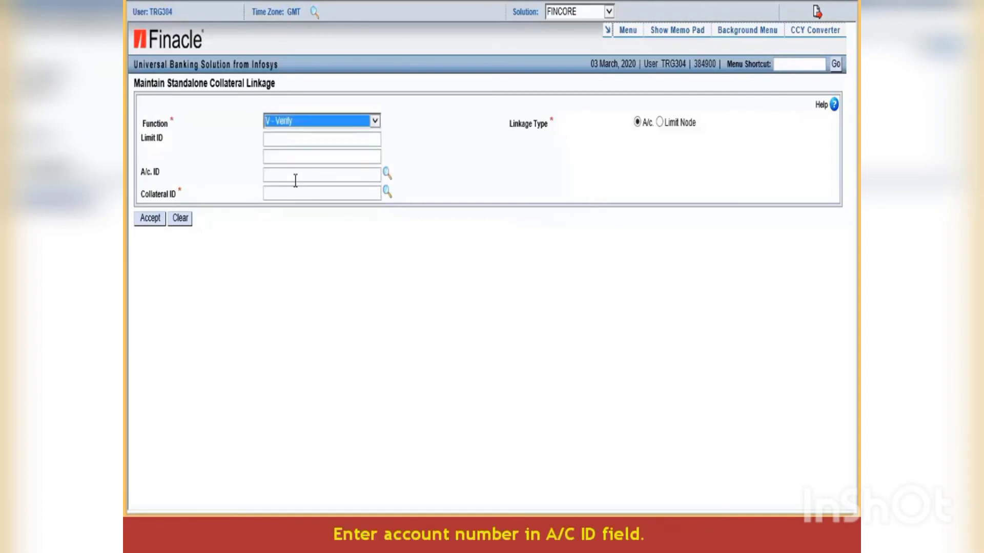
- Enter the account ID, pick collateral GUB22024298 from the pending list, and accept
click(295, 177)
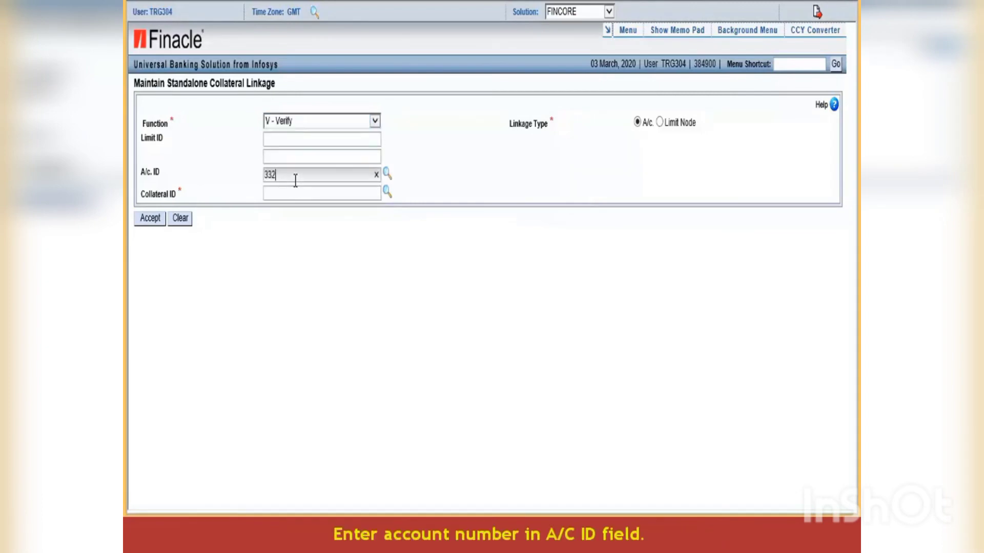
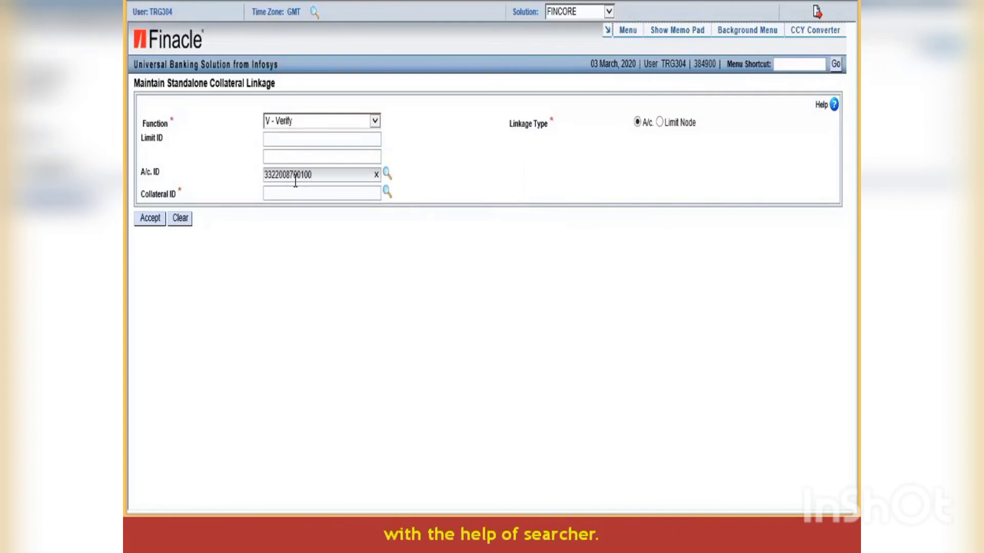
click(330, 193)
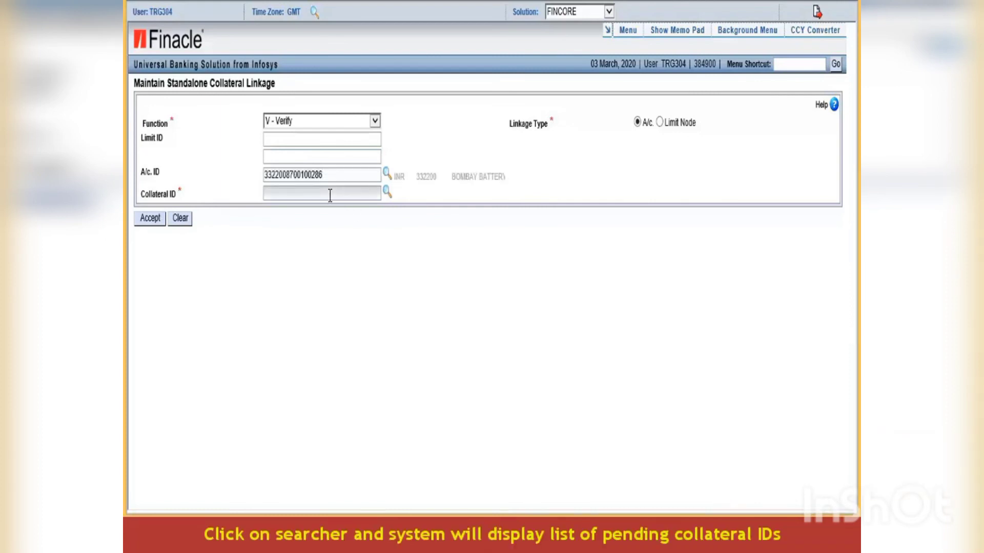
click(386, 192)
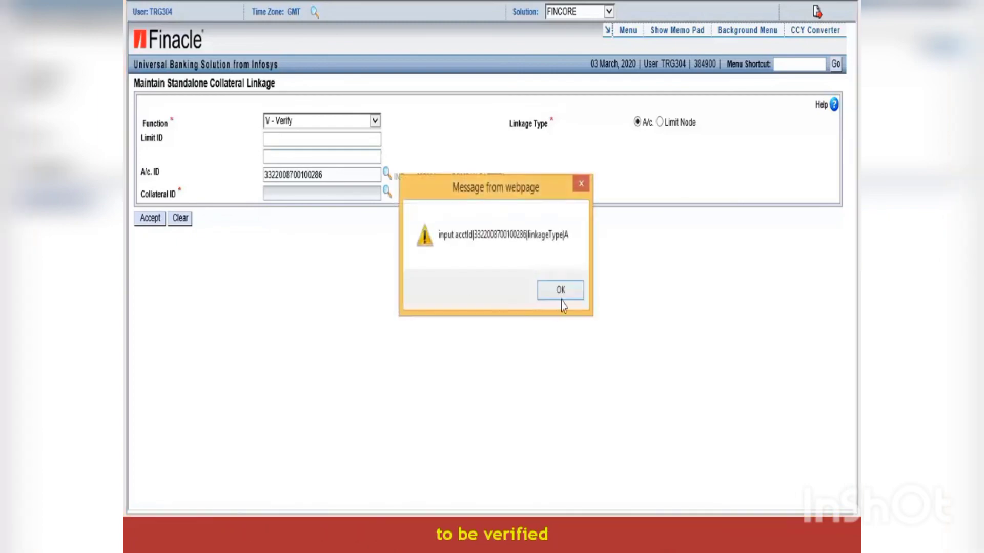
click(561, 290)
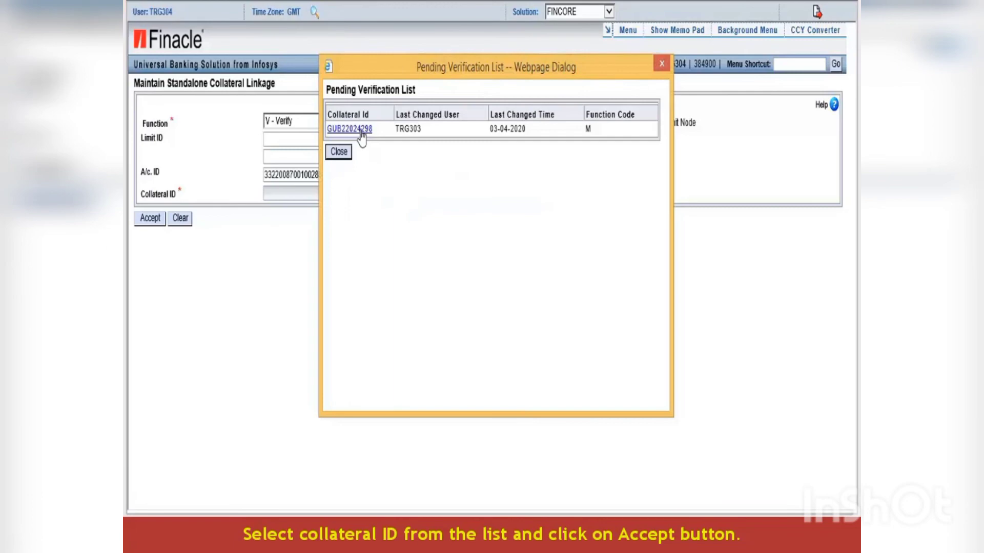
click(358, 129)
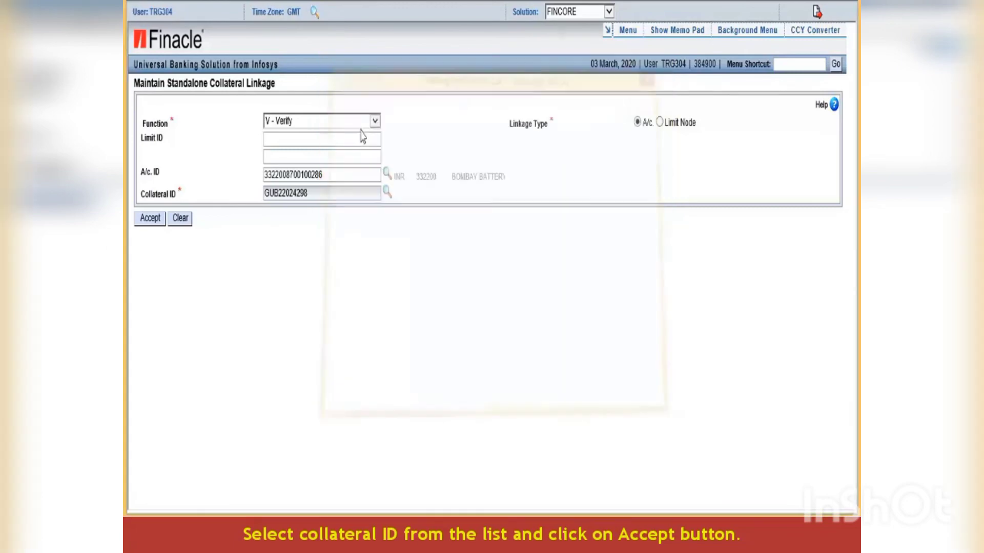
click(151, 220)
- Dismiss the alert, review the linkage details and submit the verification
click(533, 294)
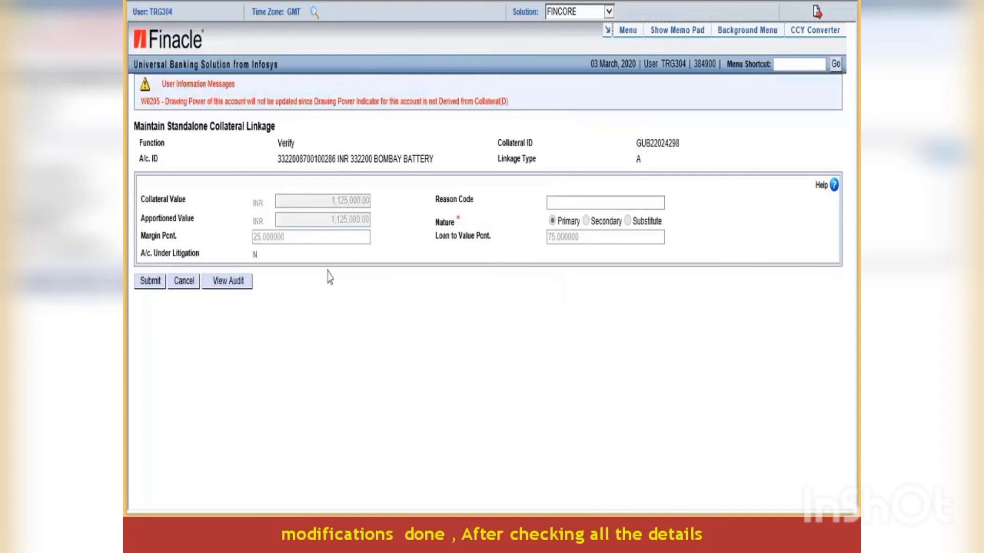
click(150, 282)
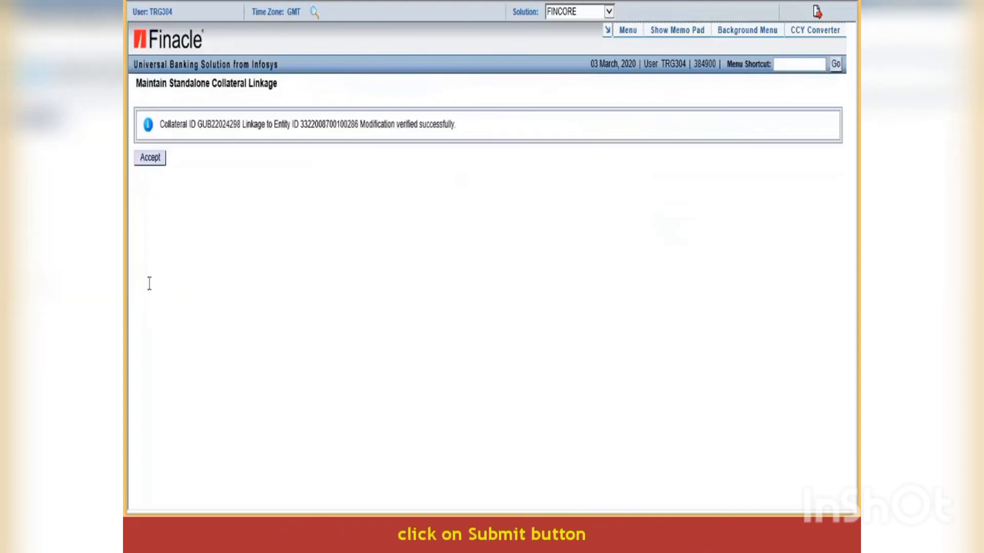